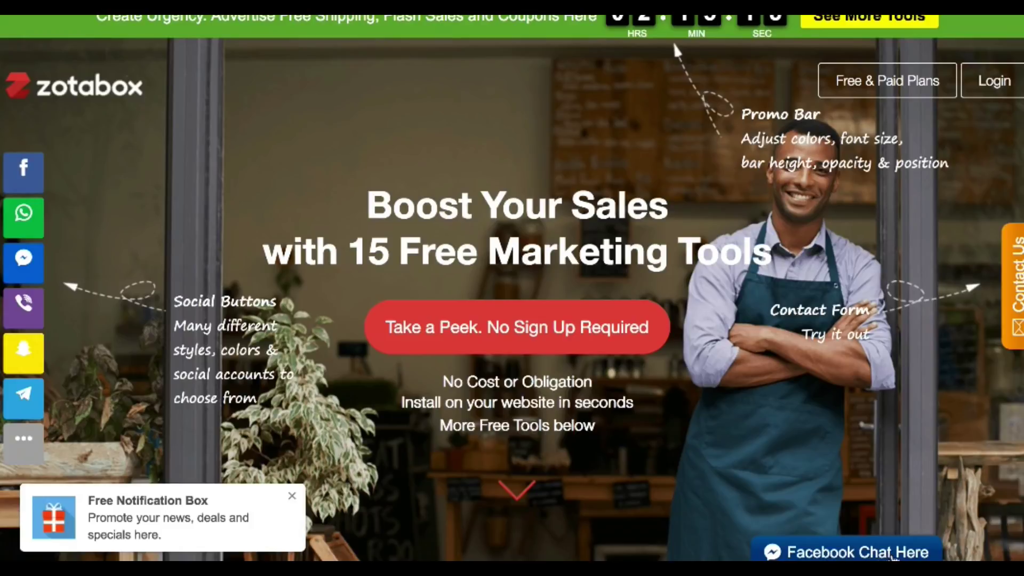
Look over the homepage's marketing tools, and open the Facebook Live Chat tool from the customer support tools
scroll(673, 465, down, 20)
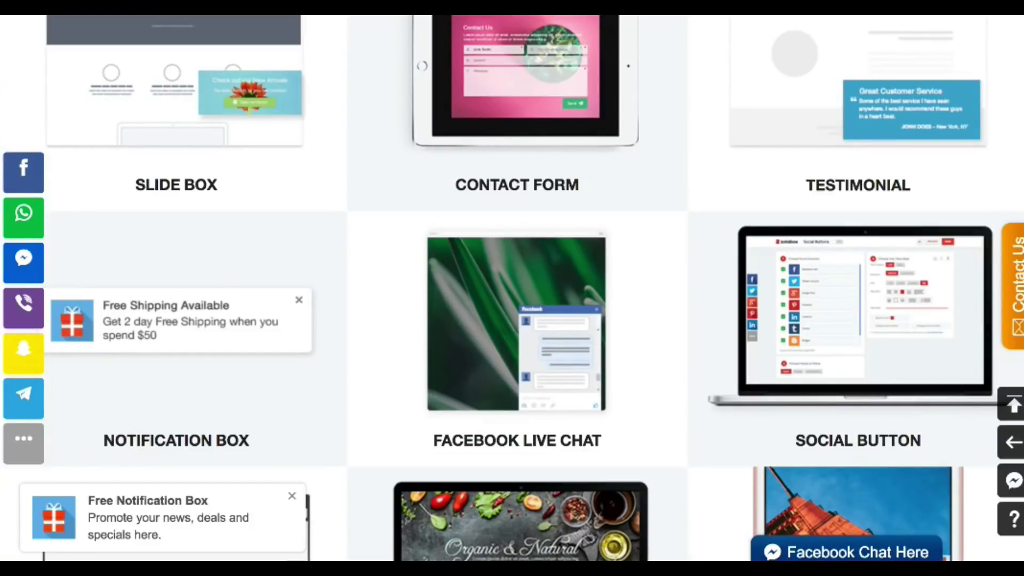
scroll(752, 437, up, 20)
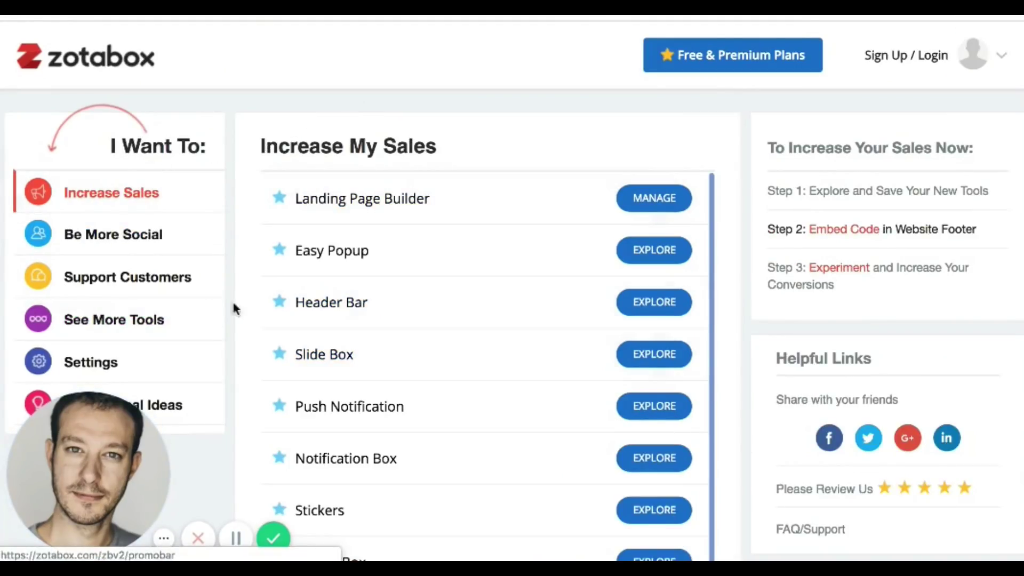
click(124, 295)
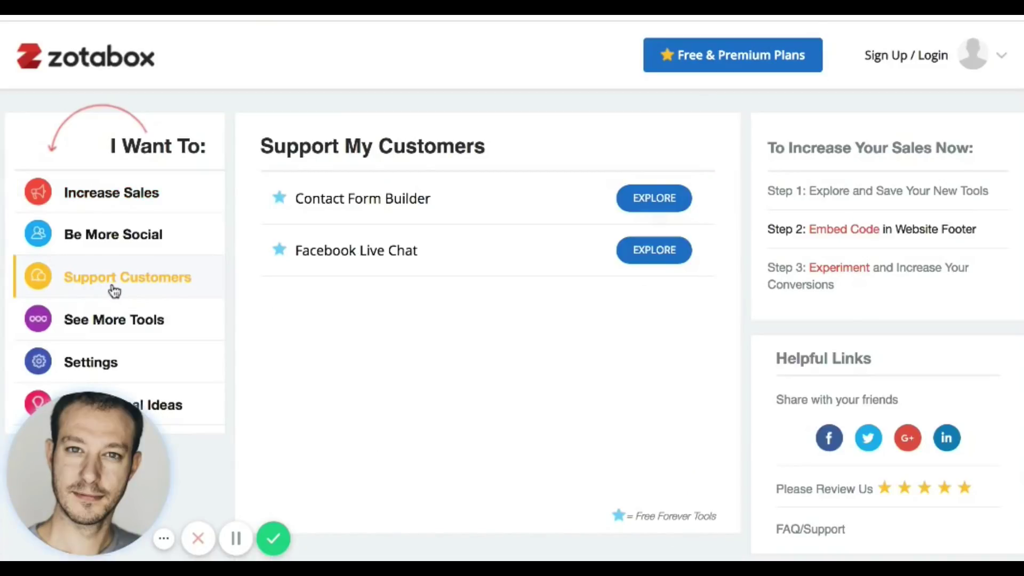
click(391, 257)
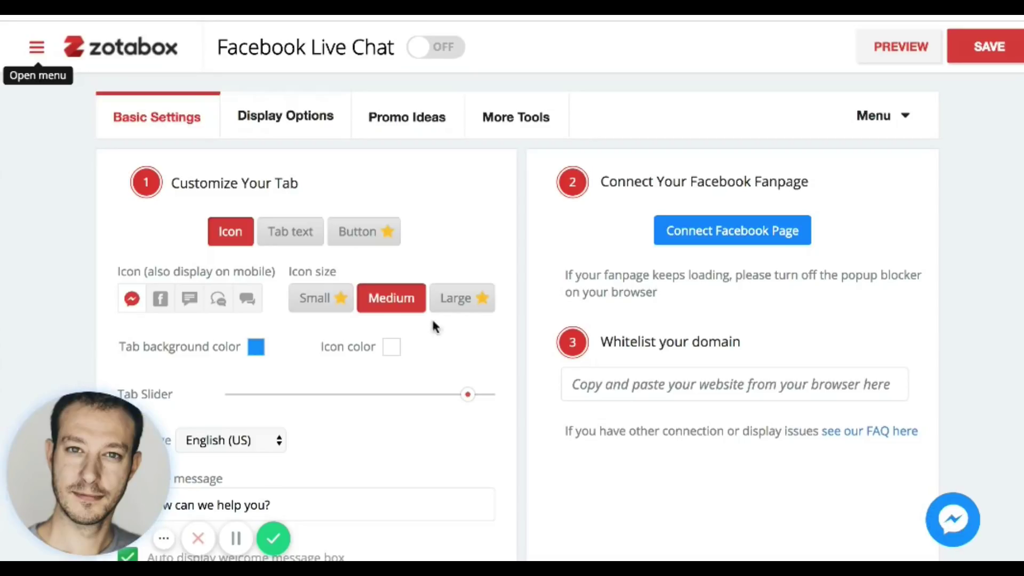
Customize the chat tab as a text tab with the Facebook "f" icon and the Gradient style
click(306, 241)
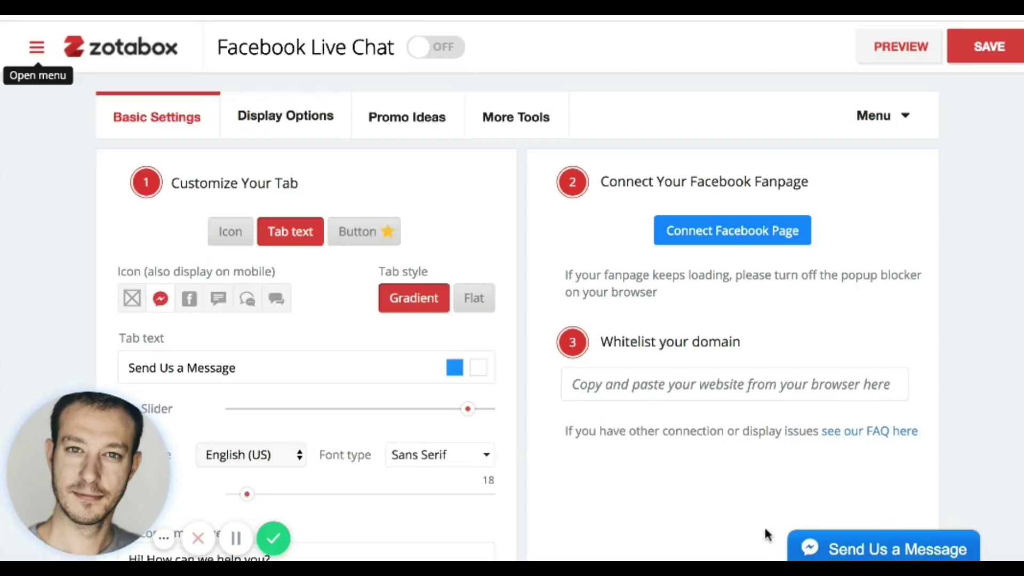
click(246, 299)
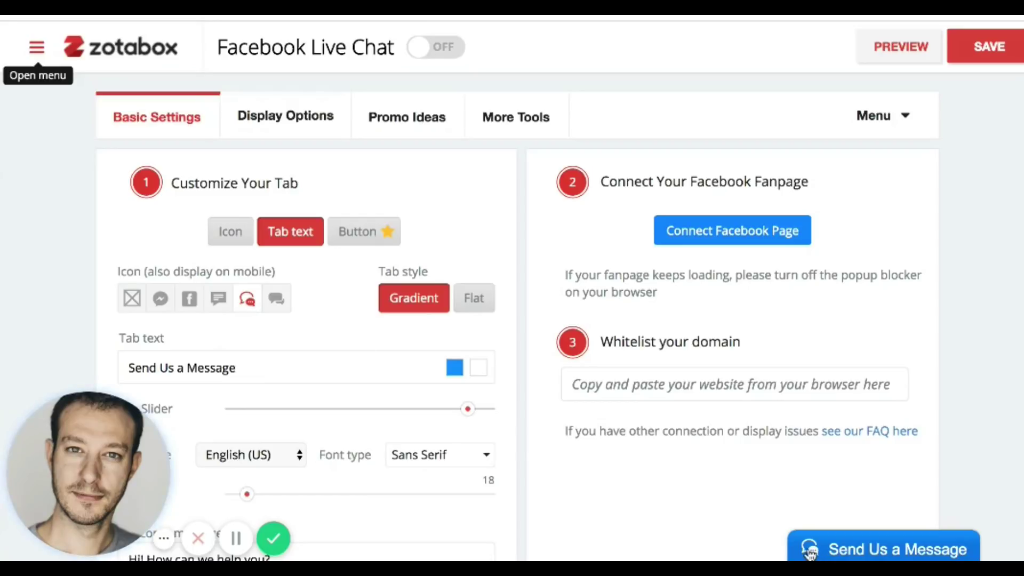
click(191, 299)
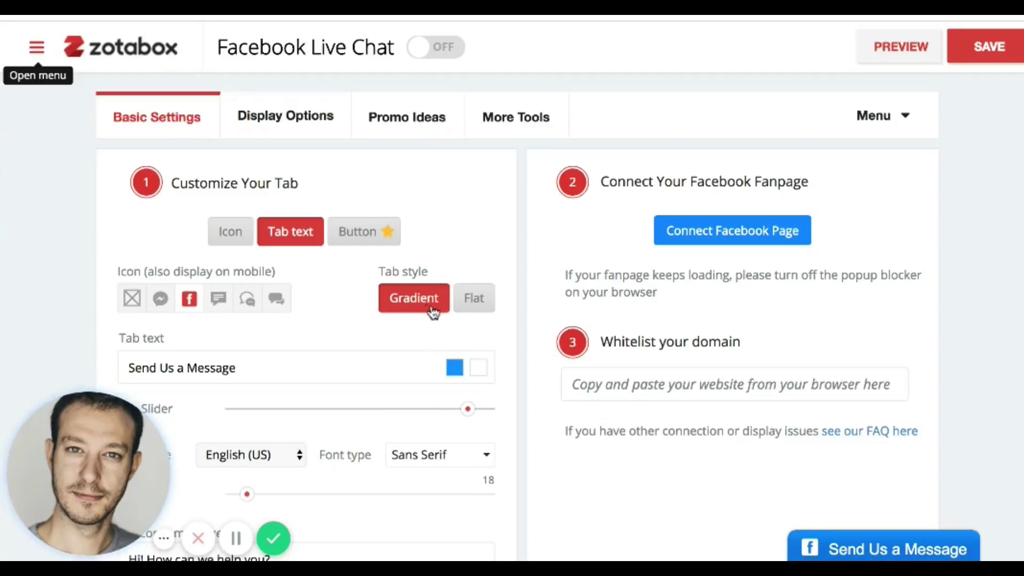
click(469, 302)
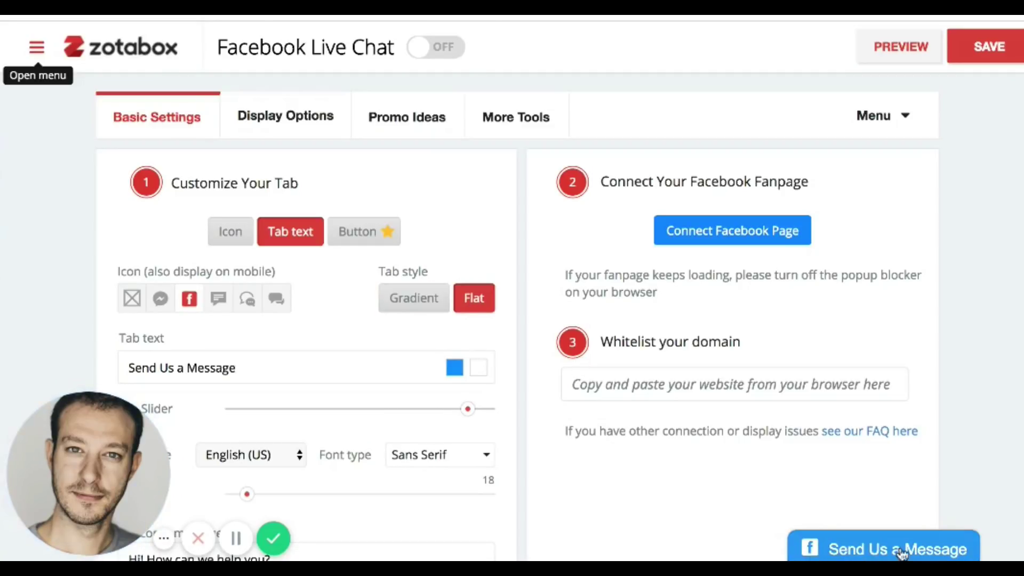
click(419, 299)
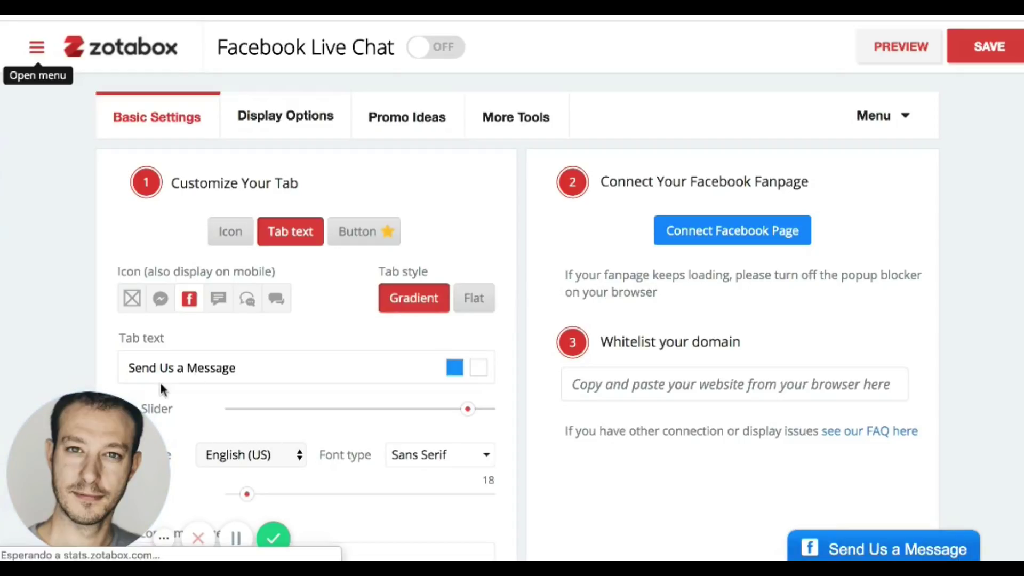
Set the tab text to "Envíanos tu pregunta" and shift the chat tab to the far right end of its slider
drag(251, 370, 88, 361)
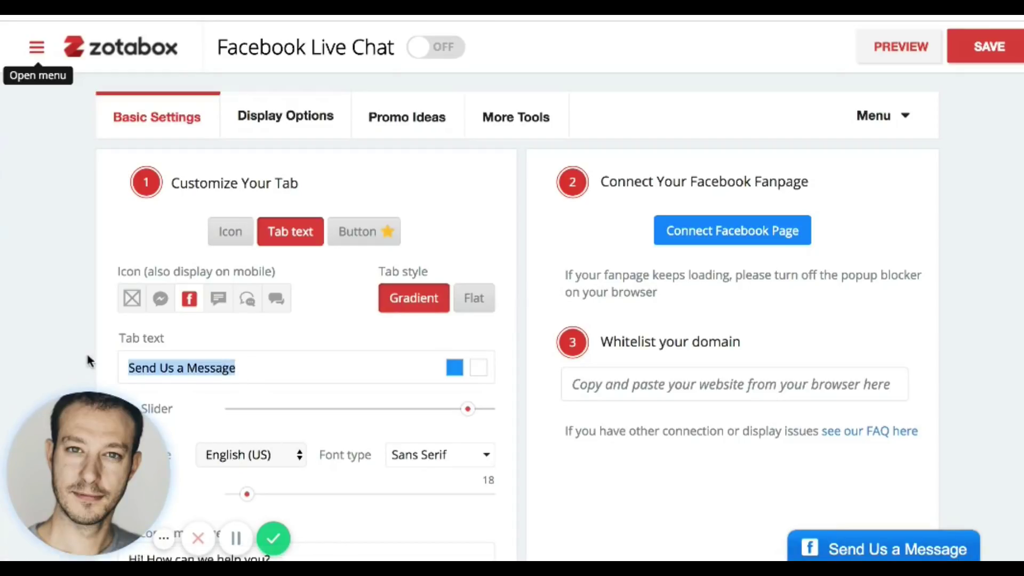
text(Envíanos tu pregunta)
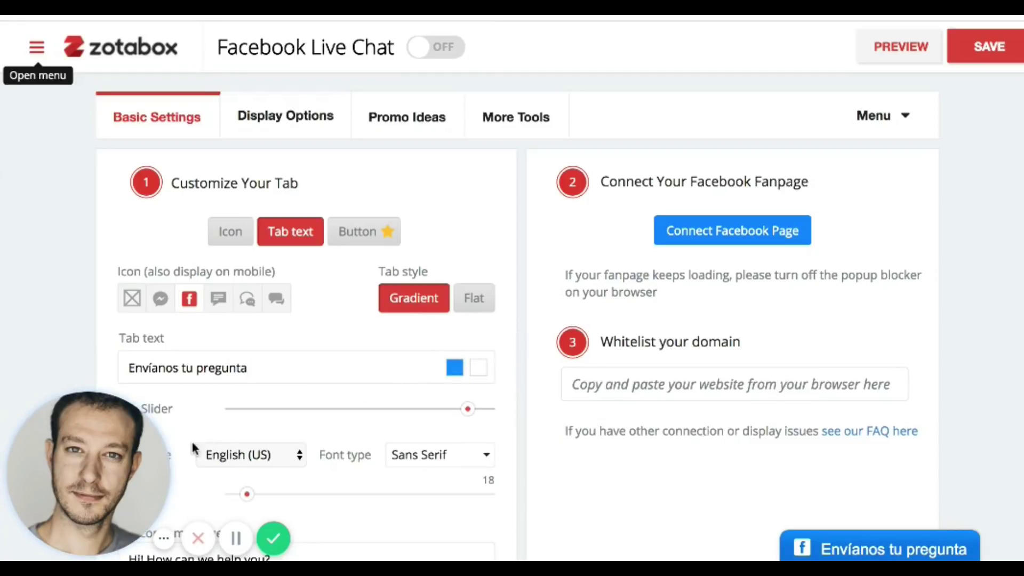
drag(122, 445, 965, 250)
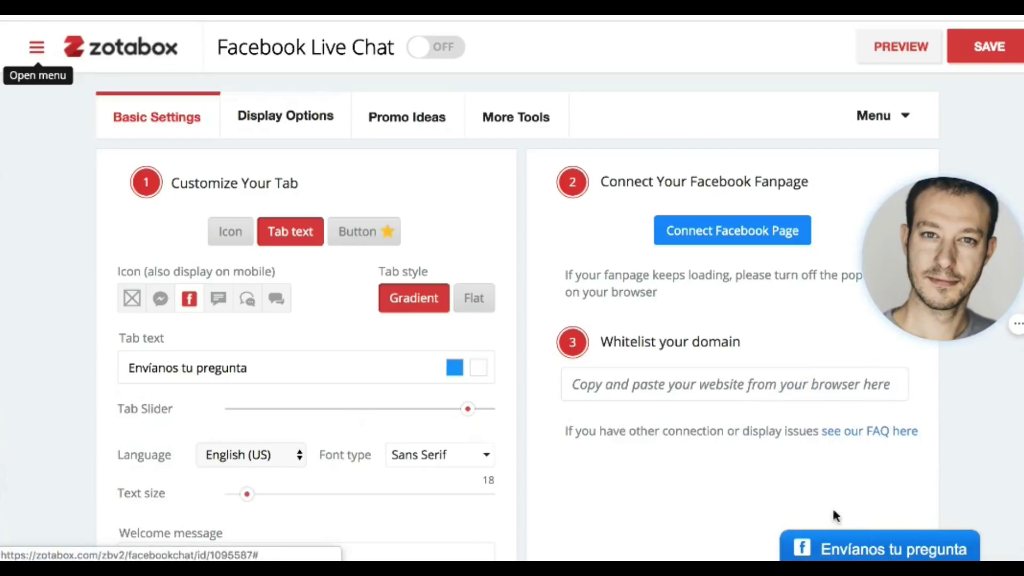
drag(469, 412, 529, 414)
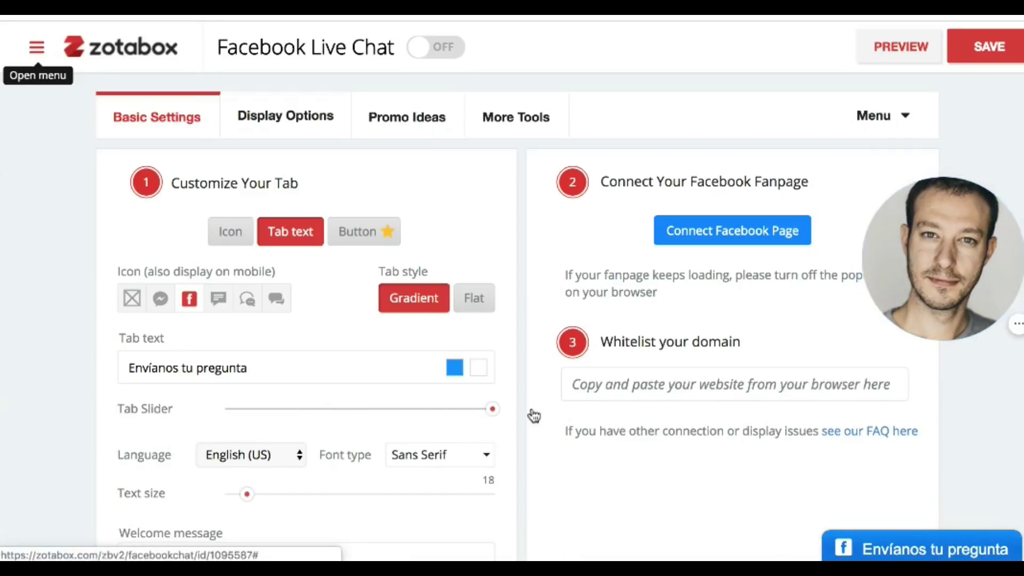
Set the chat language to Español and the tab's text size to 18
scroll(418, 420, down, 2)
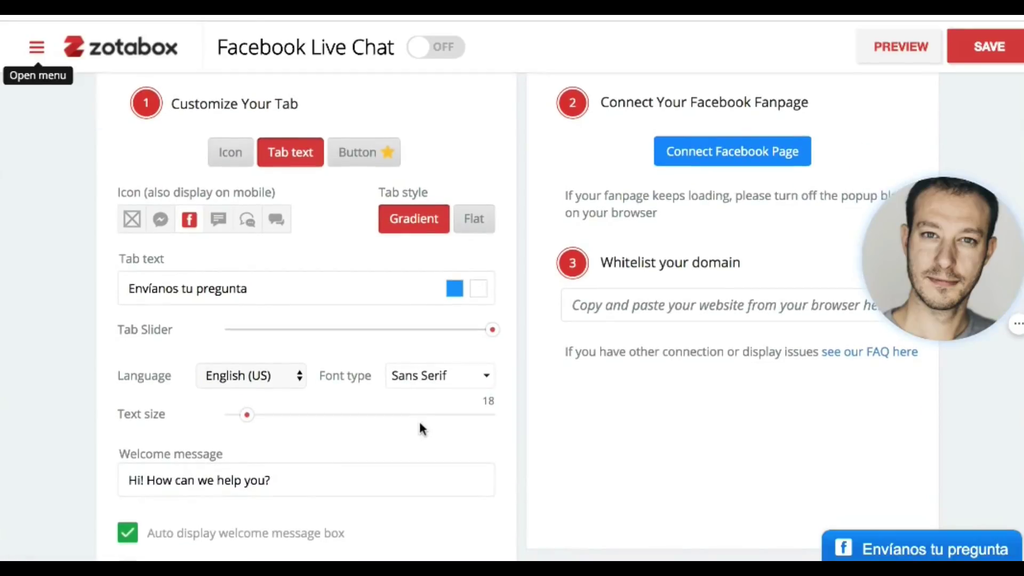
click(280, 373)
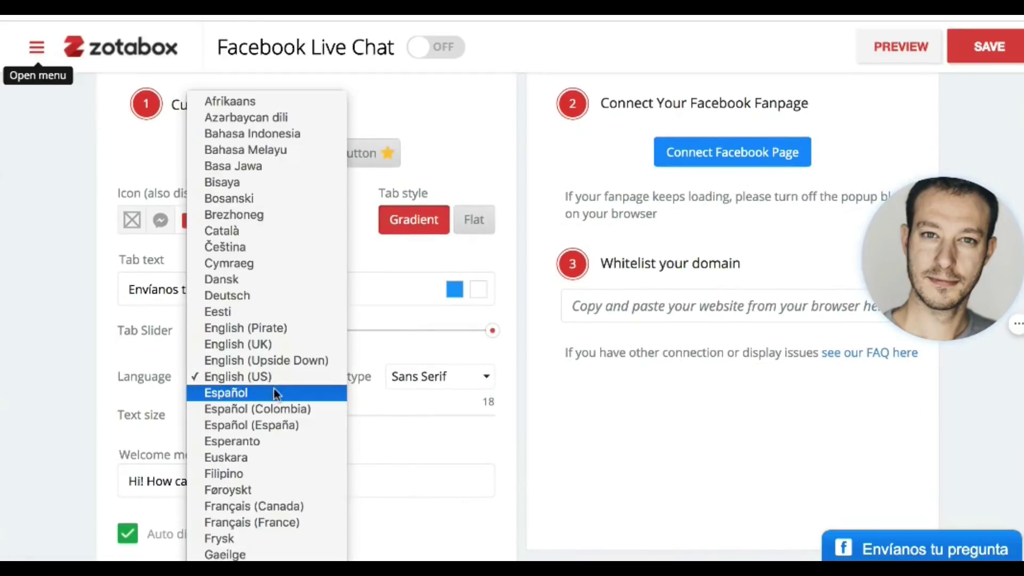
click(275, 393)
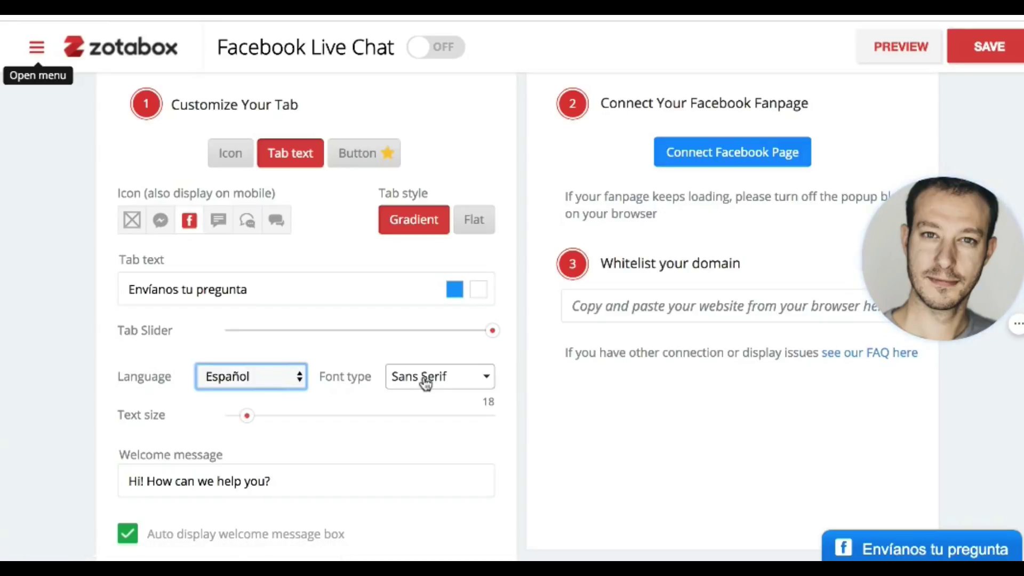
mouse_move(247, 416)
mouse_down()
mouse_move(361, 418)
mouse_move(256, 420)
mouse_up()
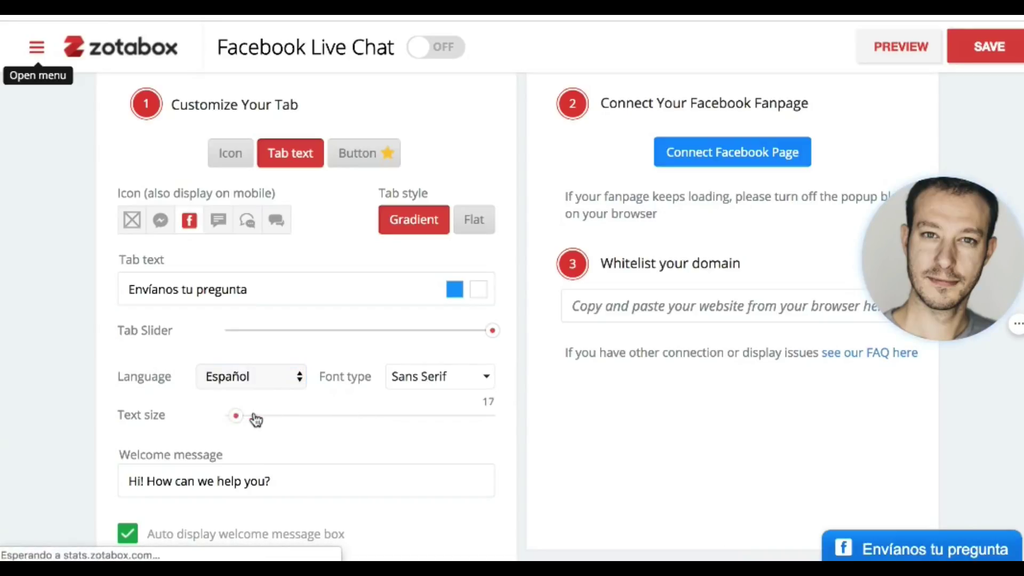
Replace the welcome message with "Hola, ¿en qué puedo ayudarte?" and try the chat tab preview
scroll(256, 419, down, 2)
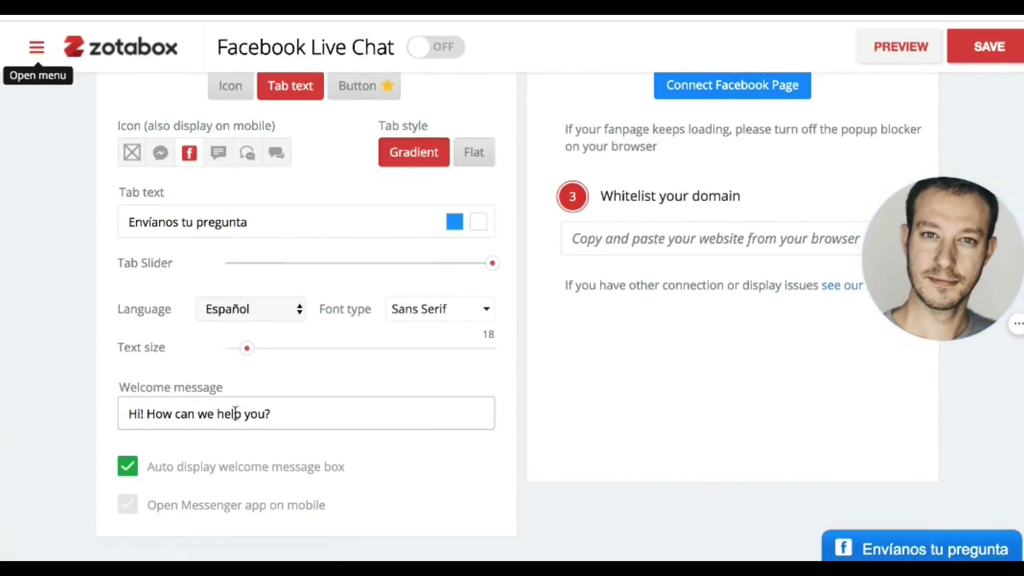
drag(290, 414, 81, 416)
text(Ho)
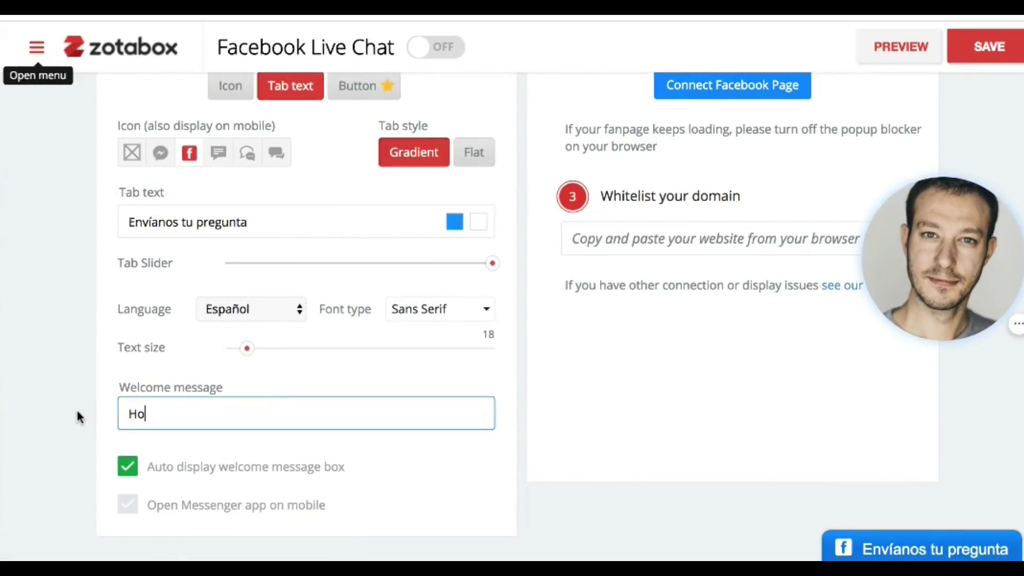
text(la, ¿en qué puedo ayudarte?)
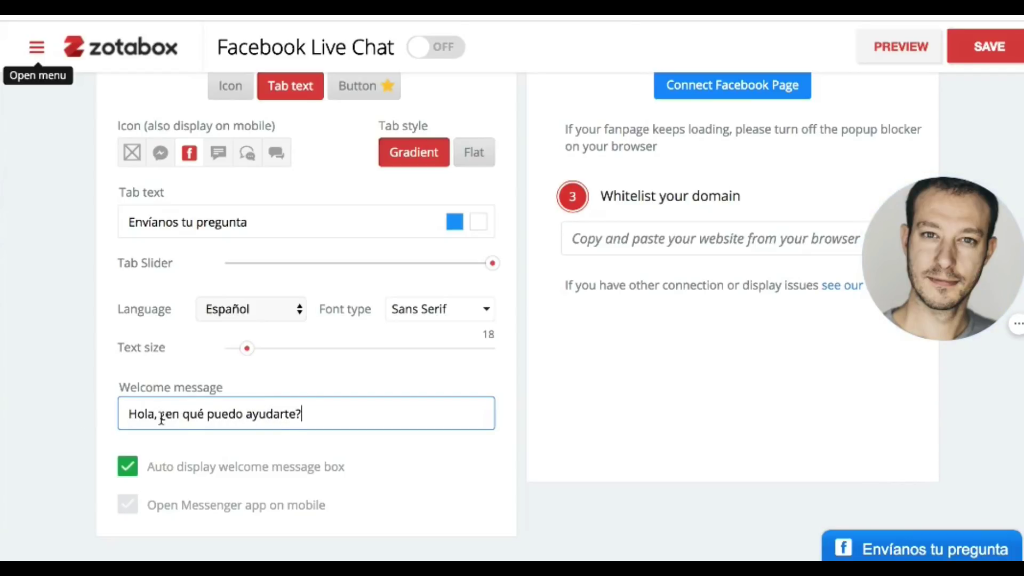
click(877, 553)
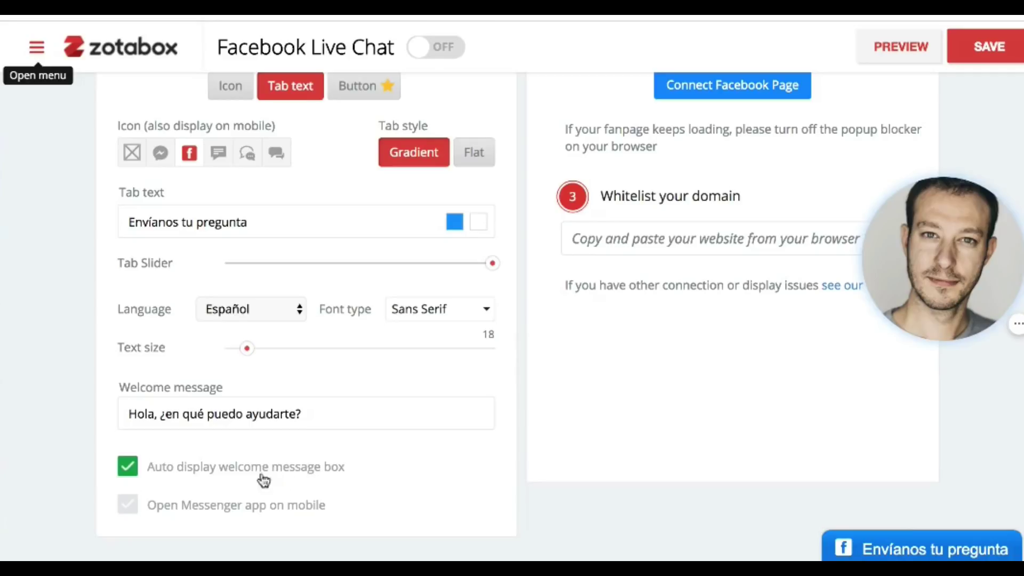
Open the chat's display options and examine the visitor choices for who to show the chat to
scroll(289, 467, up, 3)
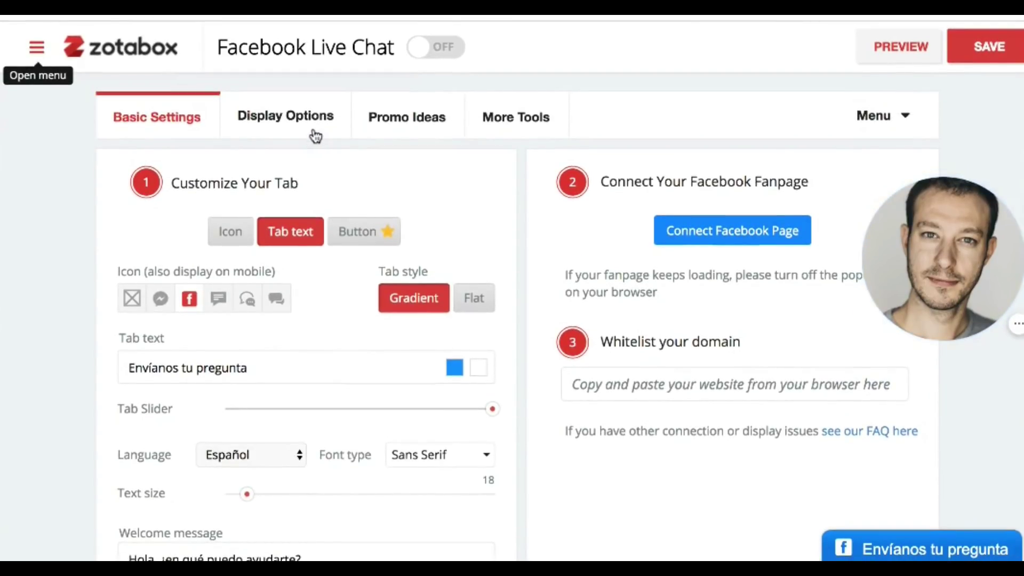
click(304, 128)
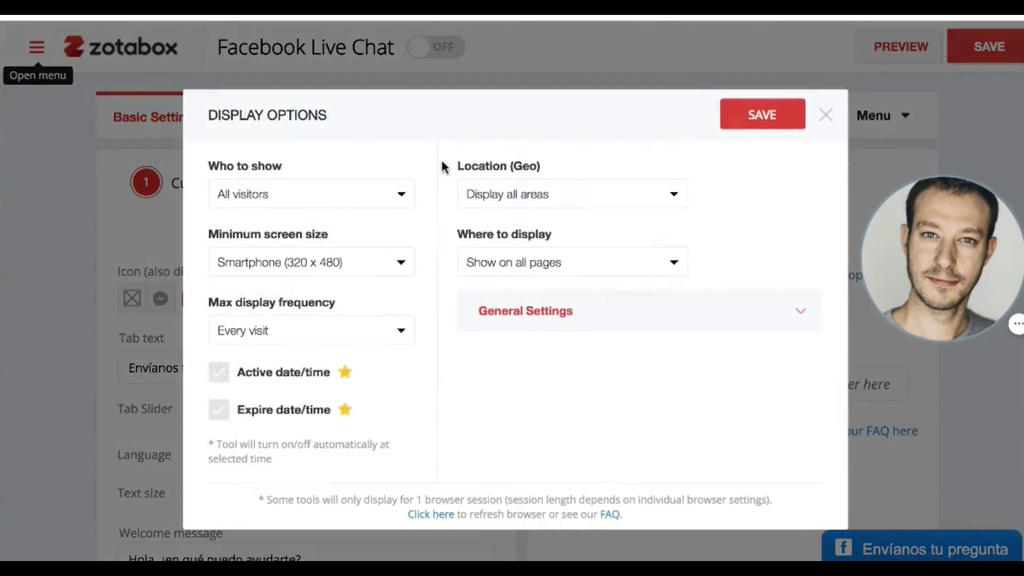
click(364, 204)
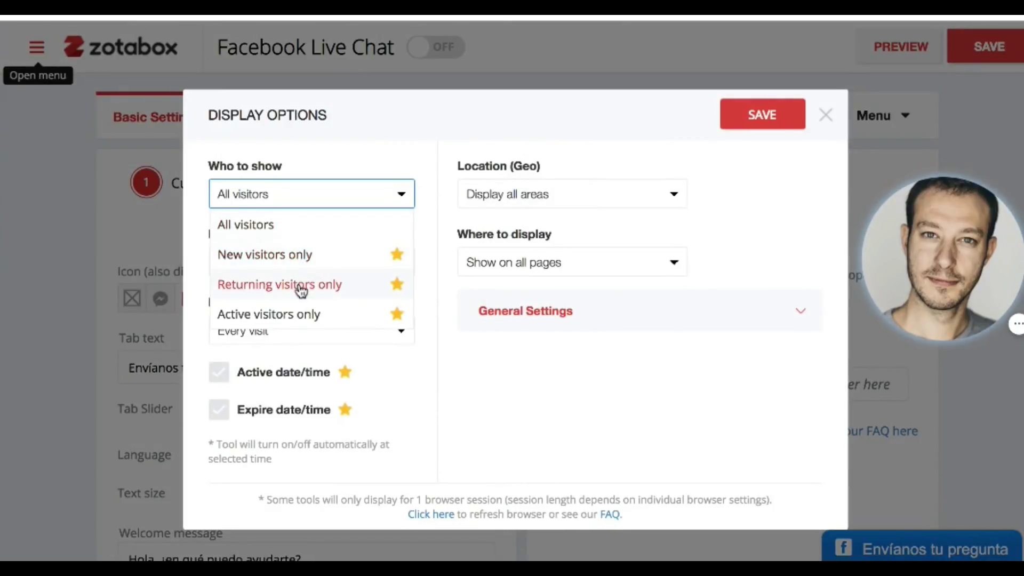
mouse_move(299, 314)
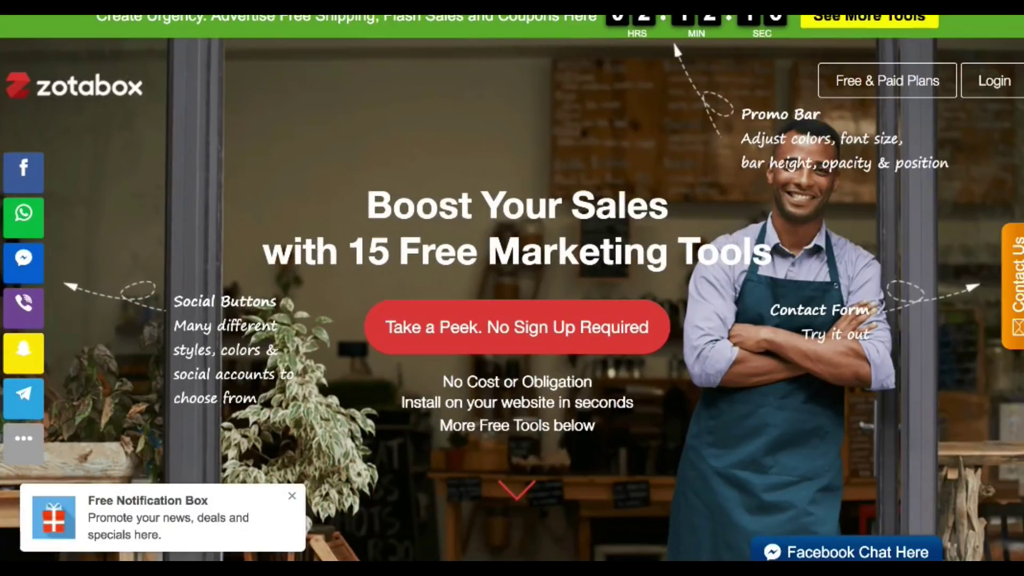
Find the free and paid plans page from the homepage and compare the plans' monthly prices and premium tool impressions
click(859, 83)
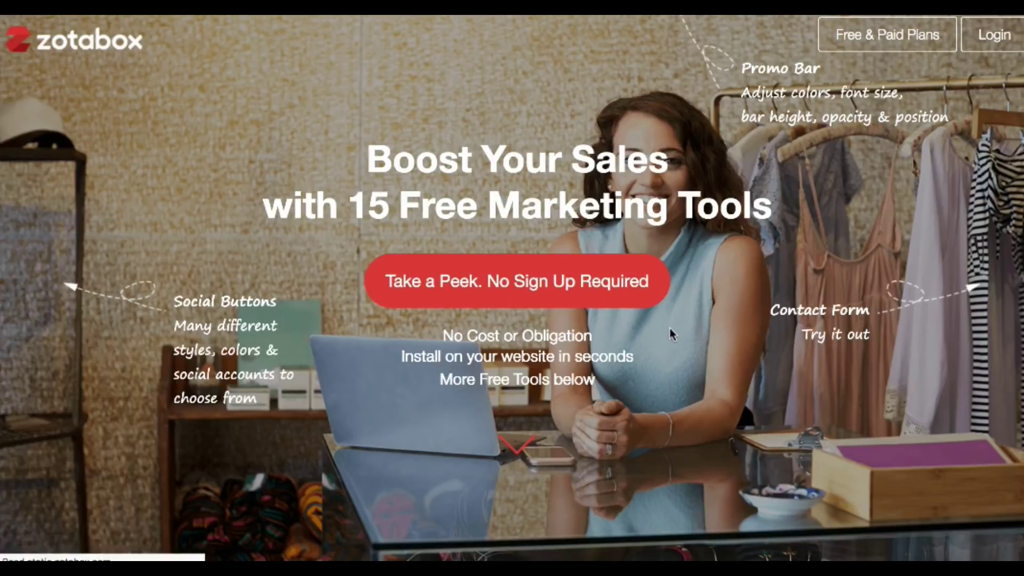
scroll(671, 333, down, 10)
scroll(671, 333, down, 15)
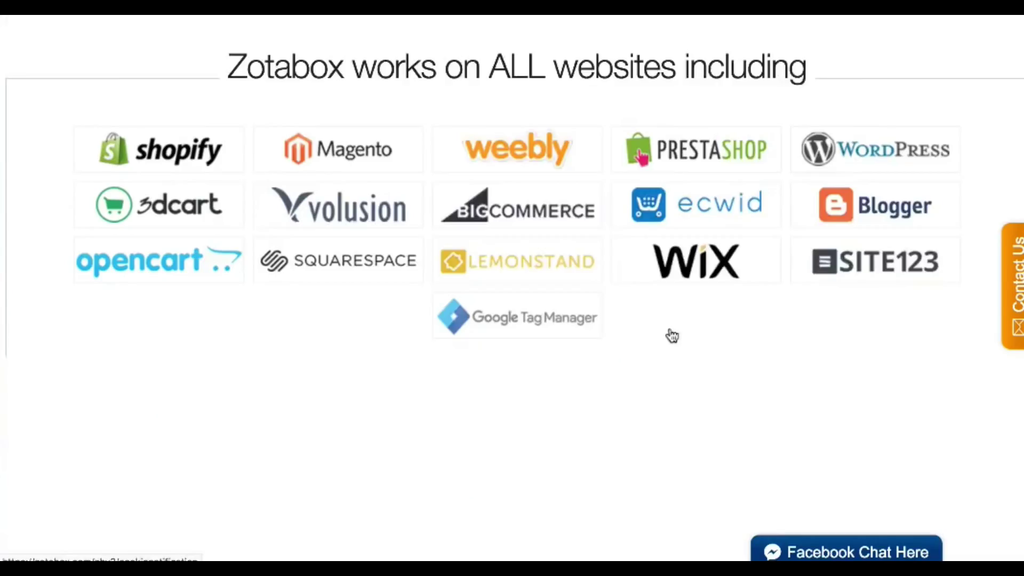
scroll(672, 334, down, 15)
scroll(671, 335, up, 6)
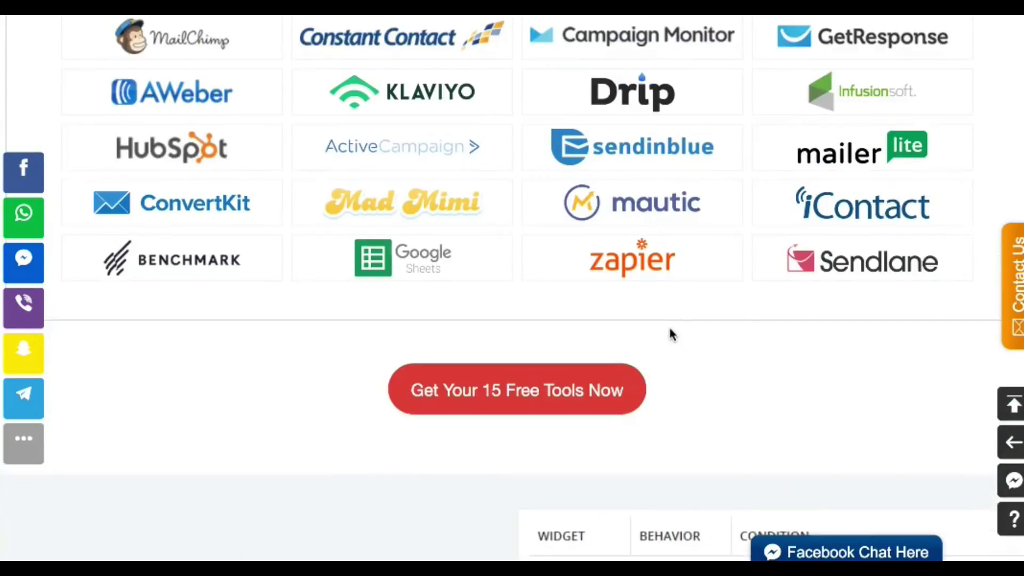
scroll(670, 334, down, 12)
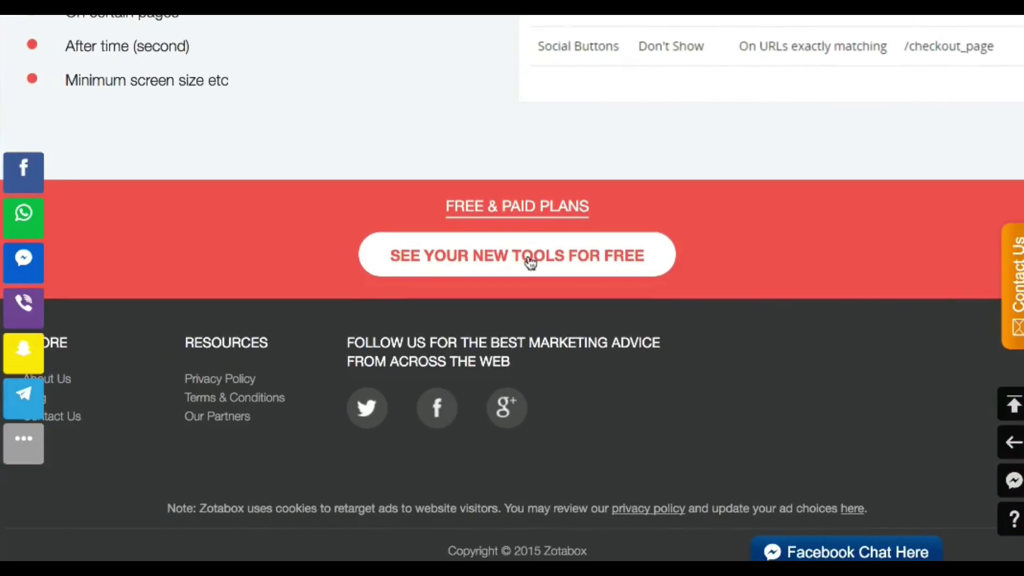
click(520, 206)
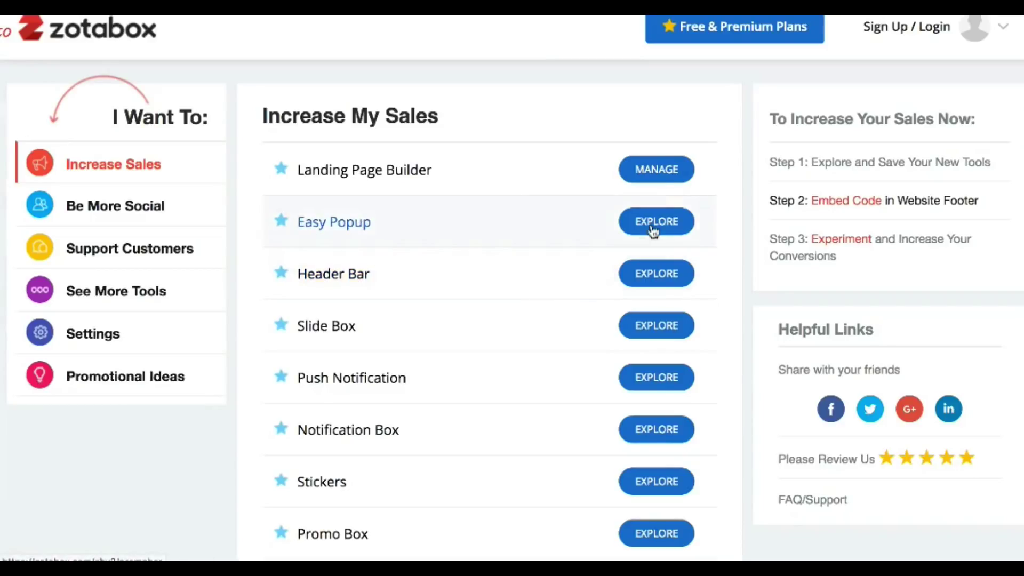
click(738, 34)
mouse_move(768, 220)
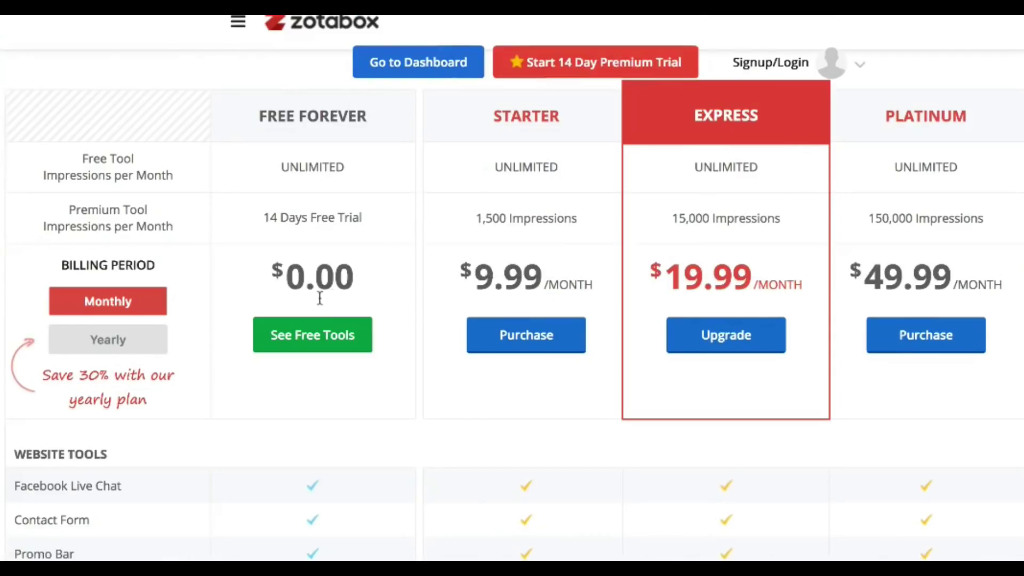
mouse_move(731, 229)
mouse_move(913, 220)
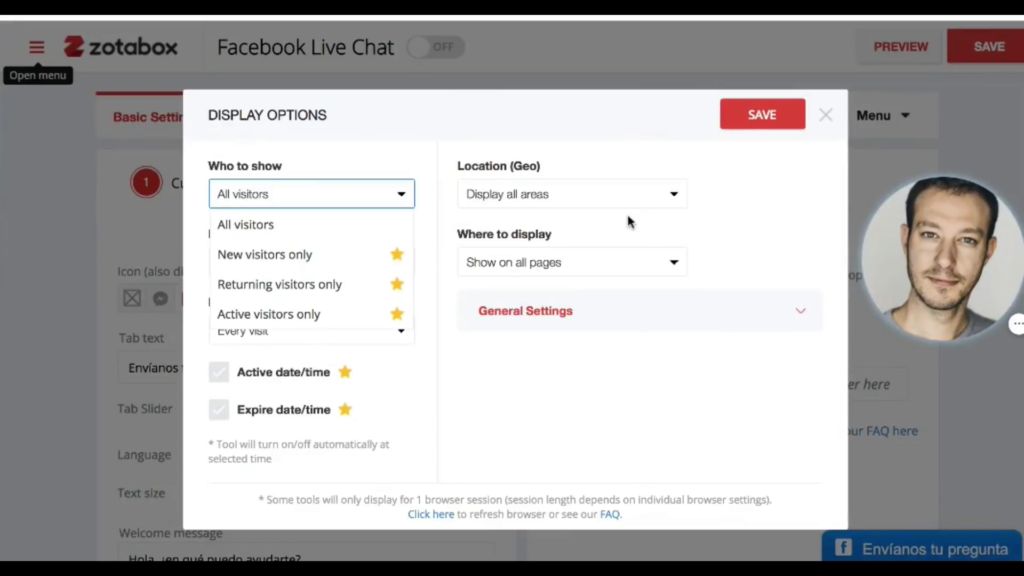
Return to the display options, close the visitor choices and examine the minimum screen size choices
click(400, 201)
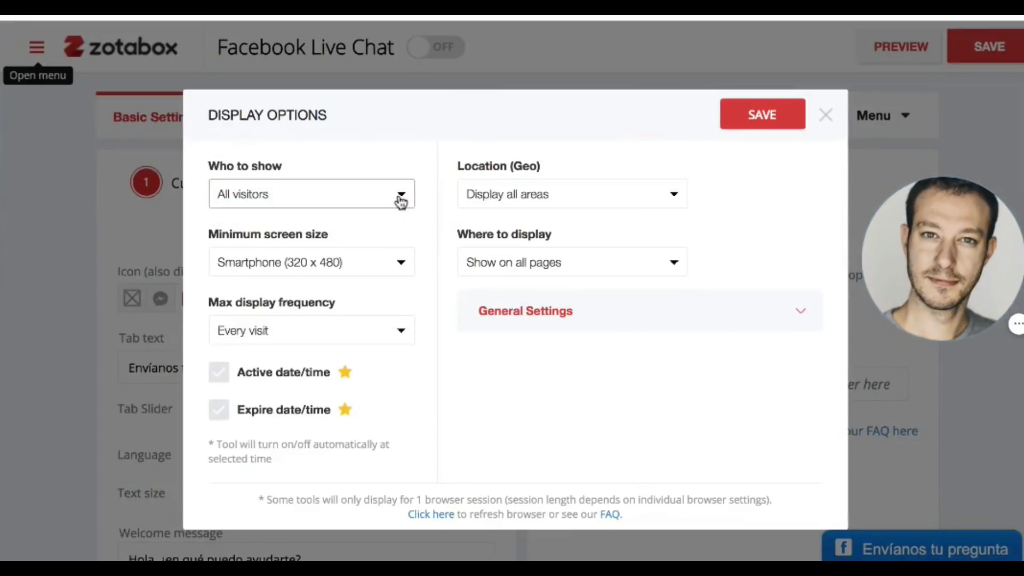
click(380, 268)
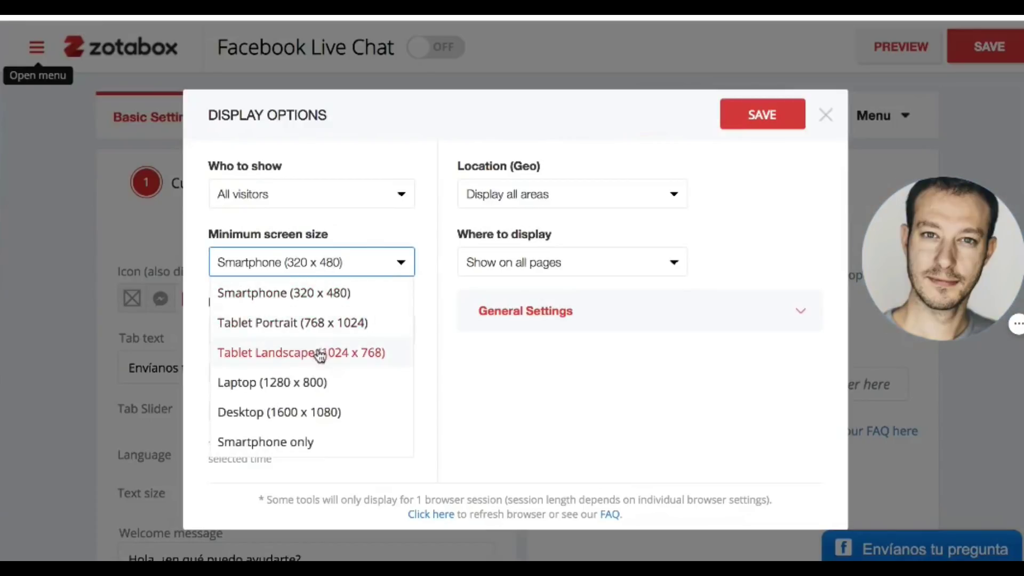
click(396, 269)
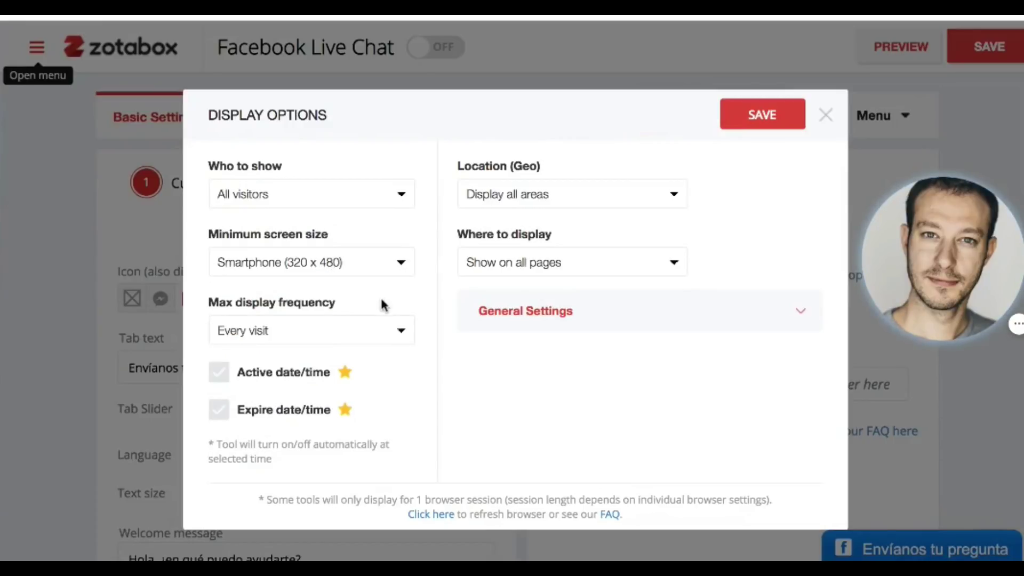
Examine the choices for max display frequency, geographic location and where to display the chat
click(396, 330)
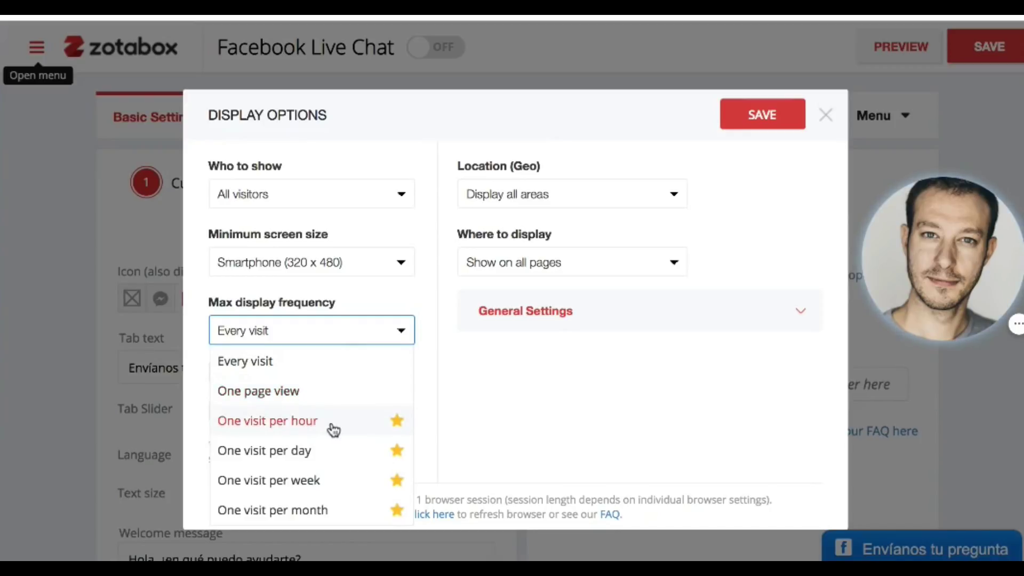
click(405, 333)
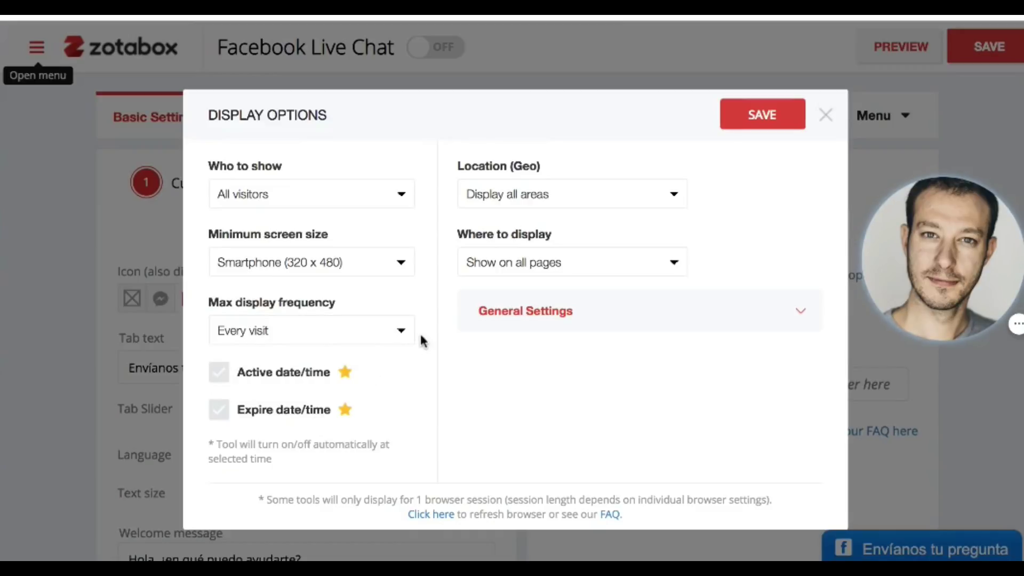
click(641, 196)
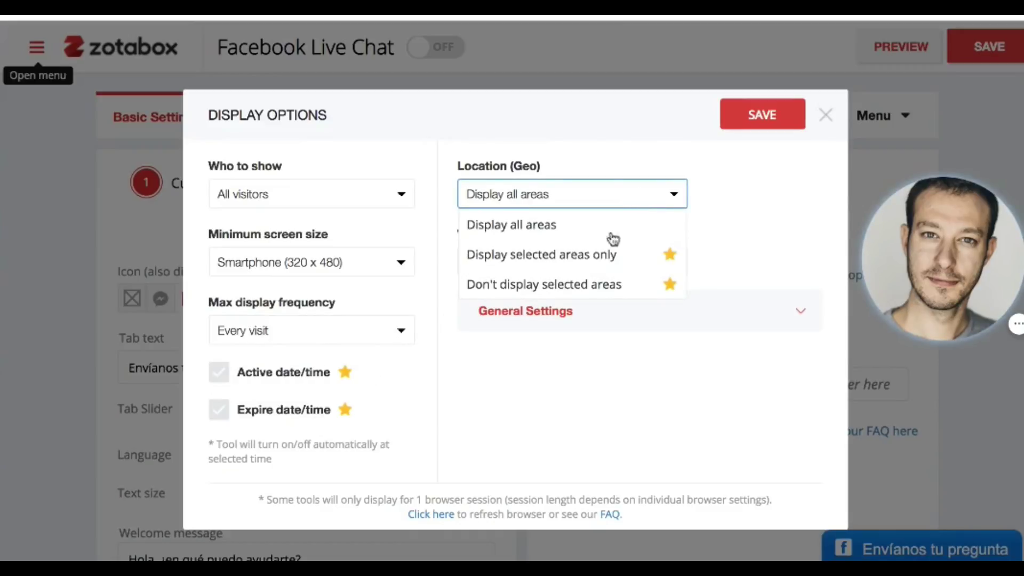
click(685, 231)
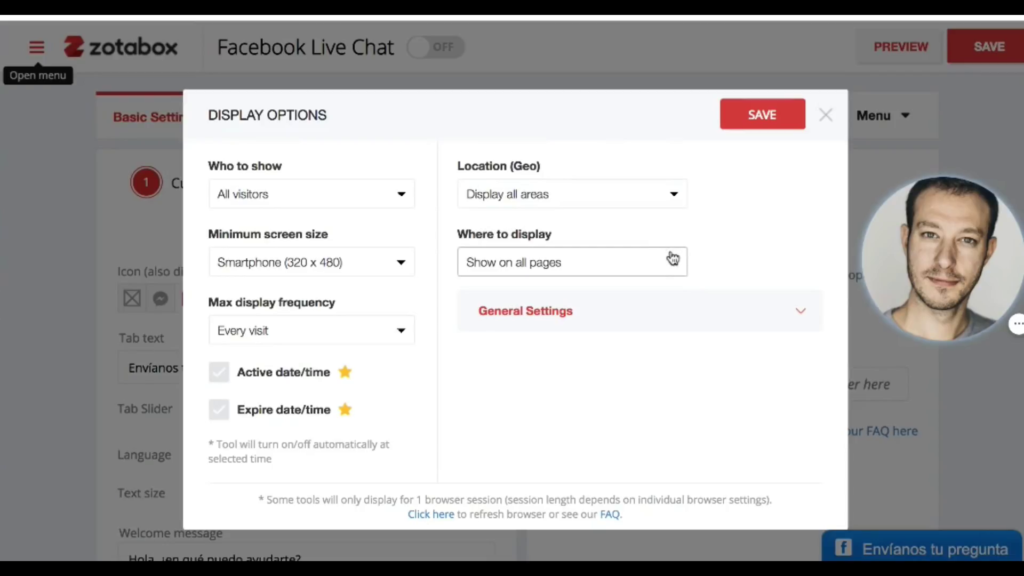
click(658, 266)
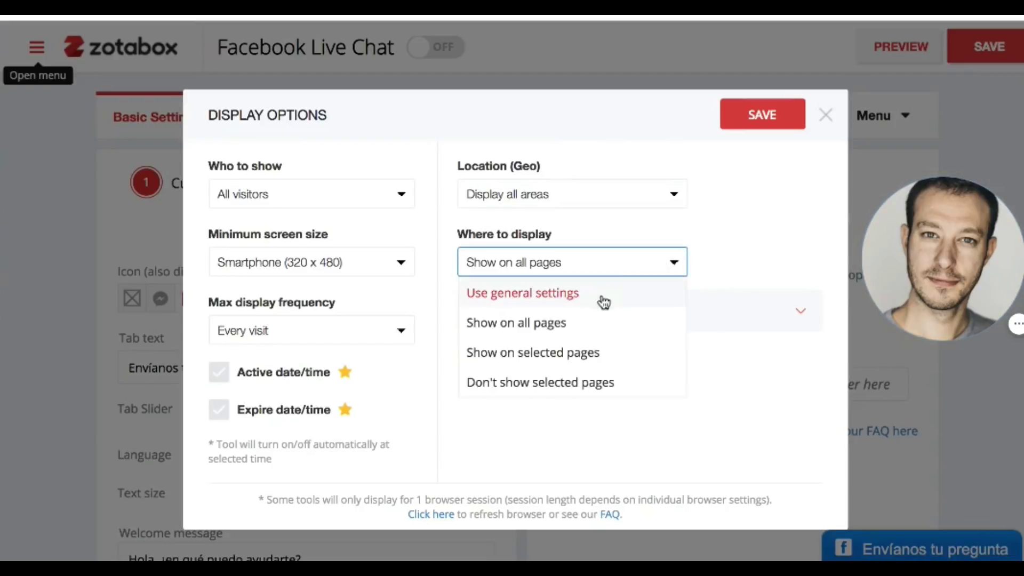
click(722, 237)
Expand the general page settings, keep them at Show on all pages, and save and close the display options
click(781, 324)
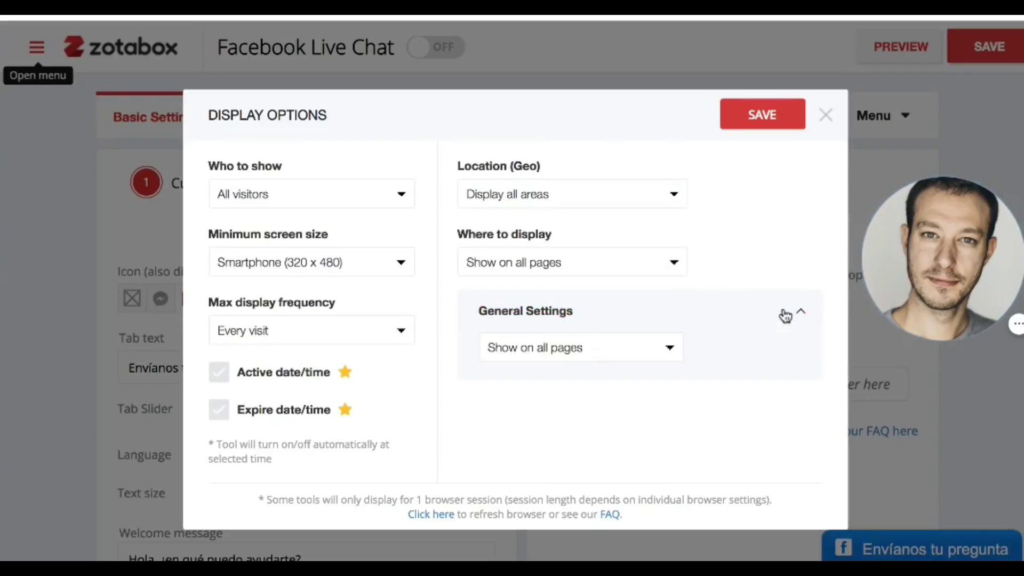
click(629, 354)
click(669, 347)
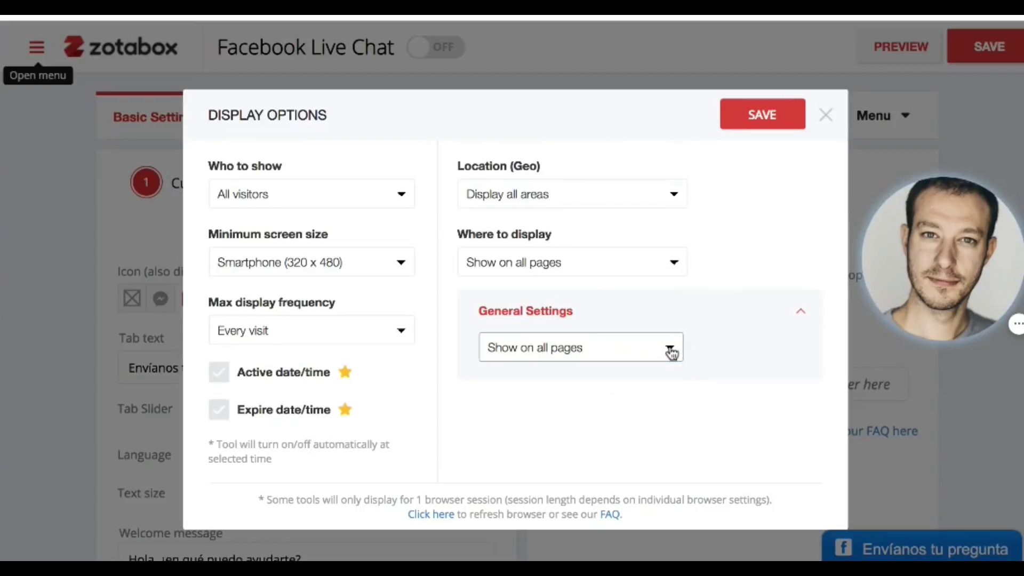
click(754, 114)
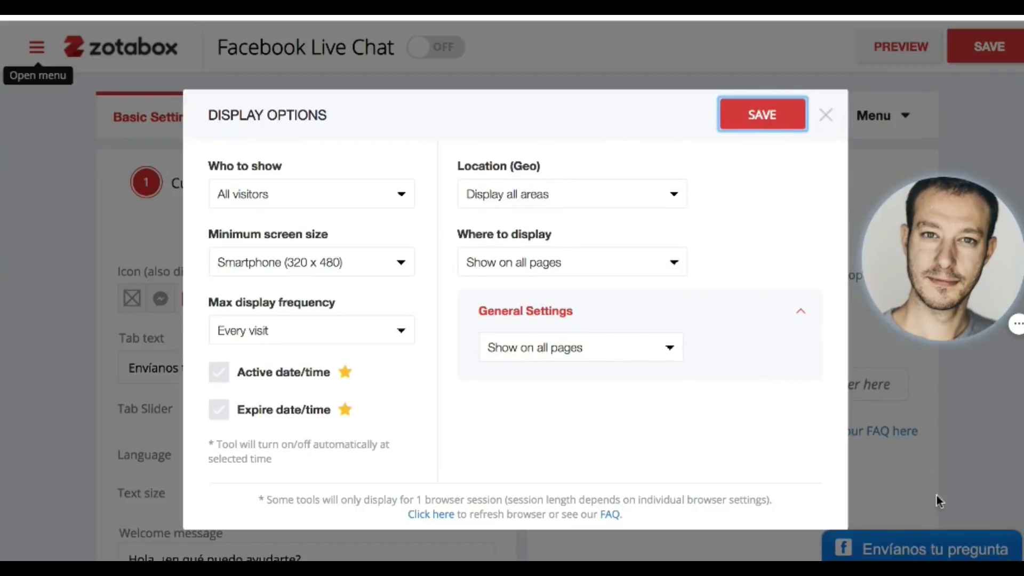
click(826, 114)
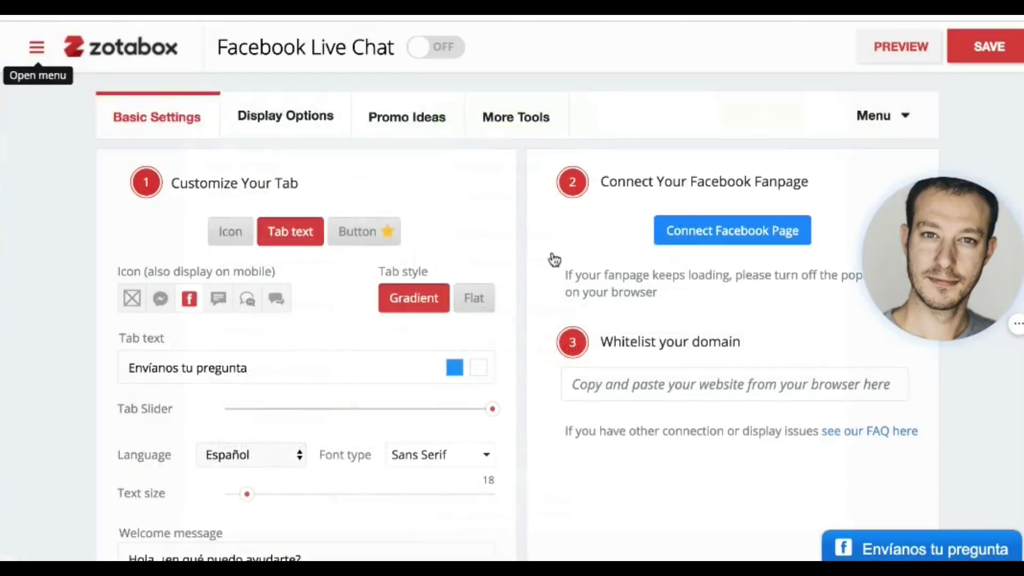
Start connecting the Facebook fanpage, examine the login and sign-up choices, and close the login dialog
scroll(430, 389, down, 3)
scroll(431, 394, up, 3)
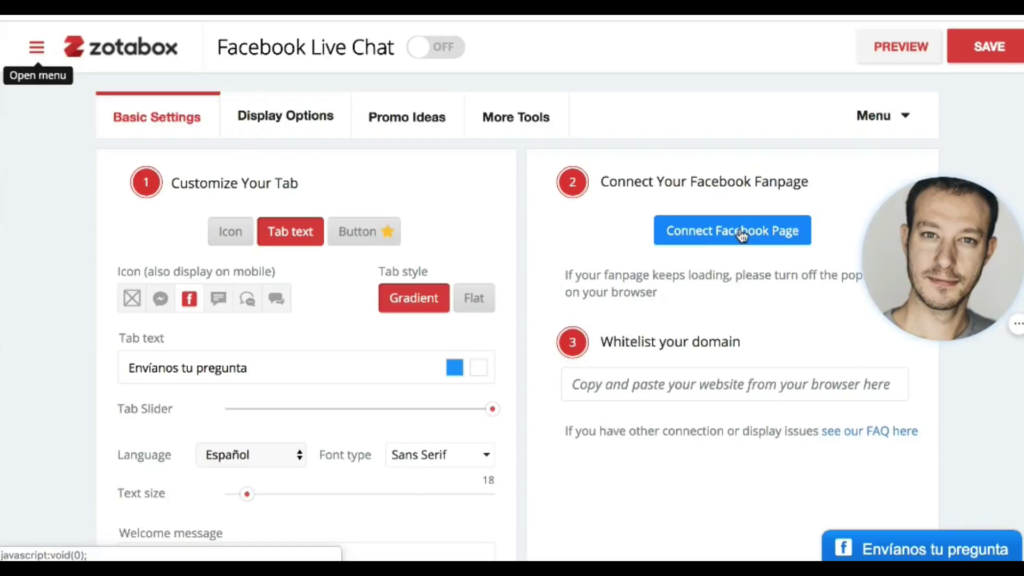
click(741, 233)
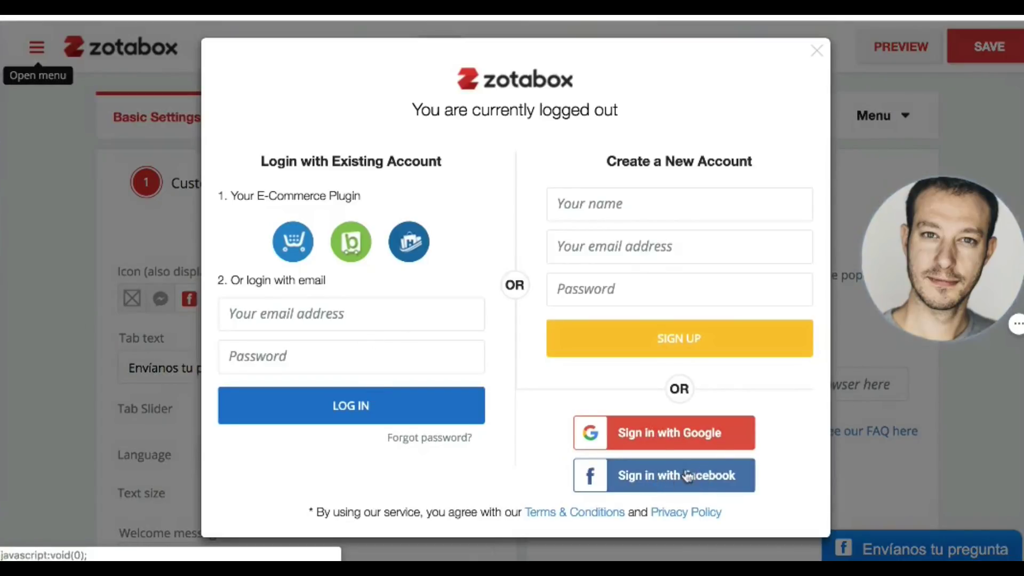
click(821, 55)
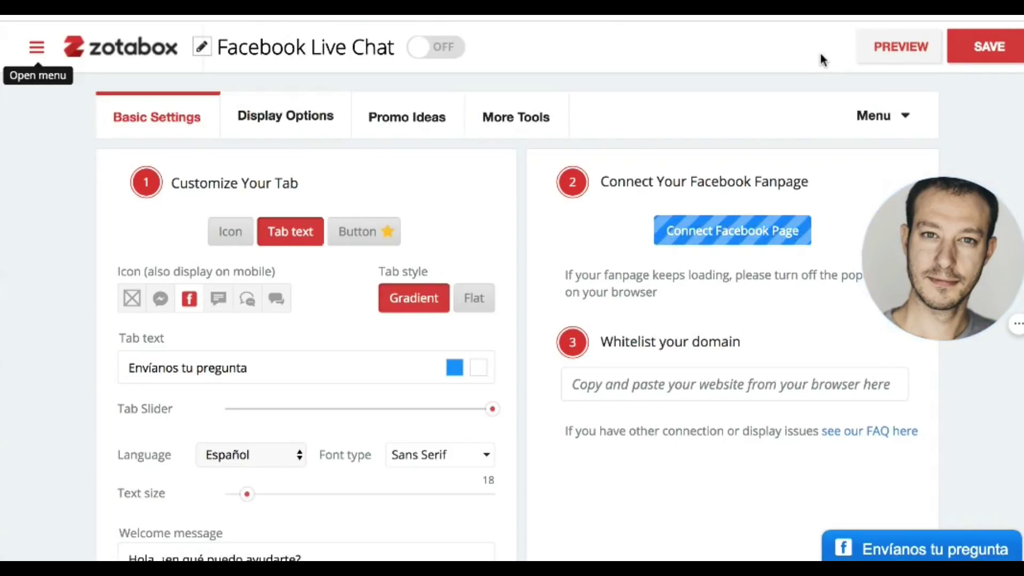
click(668, 384)
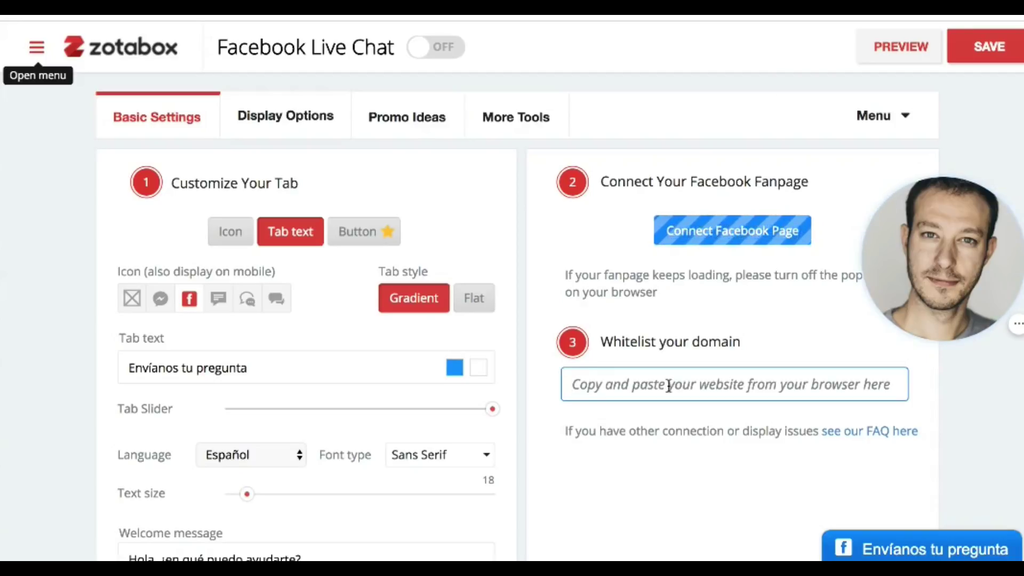
text(www.mi)
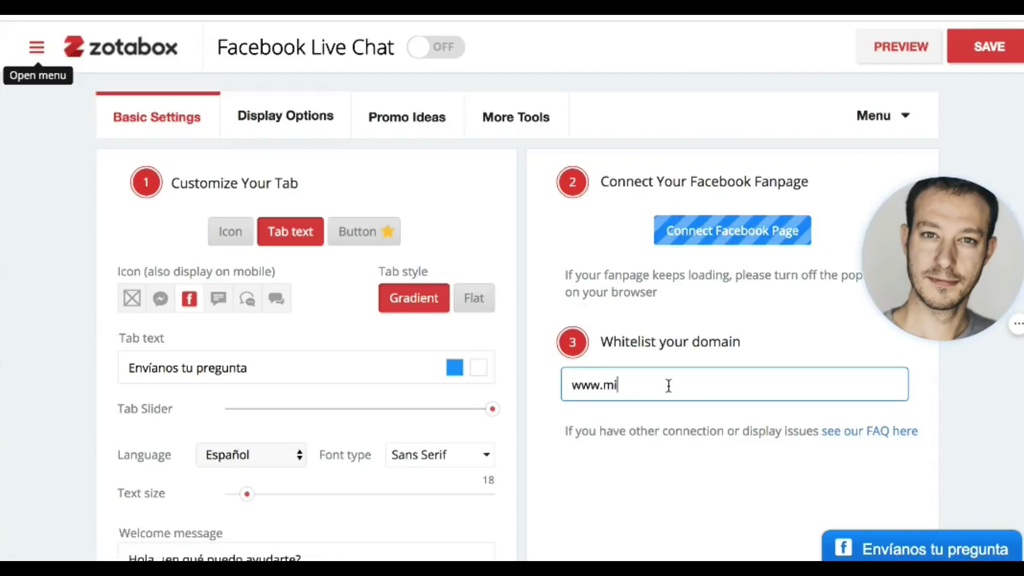
text(dominio.com)
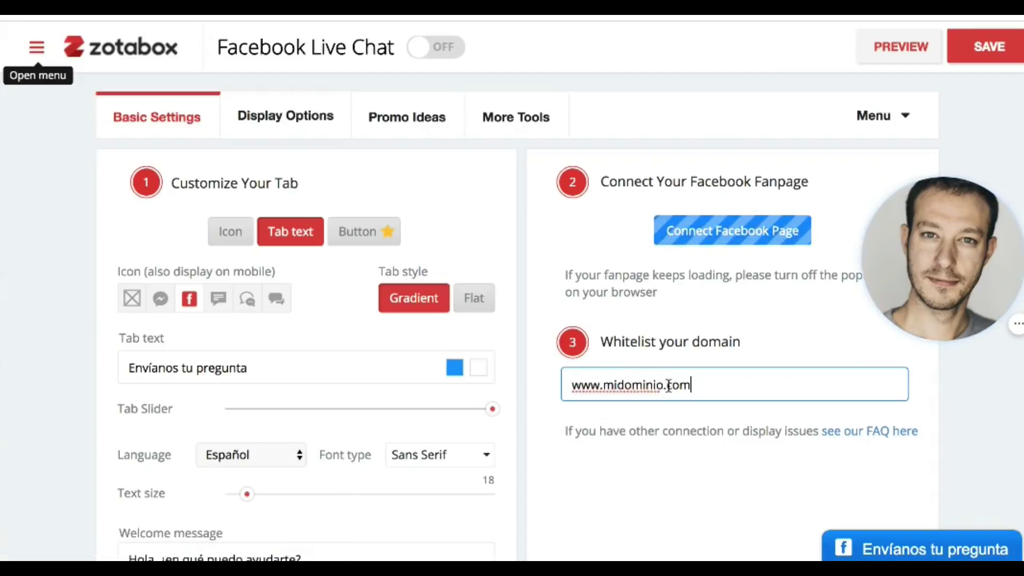
scroll(682, 445, down, 3)
scroll(686, 450, up, 3)
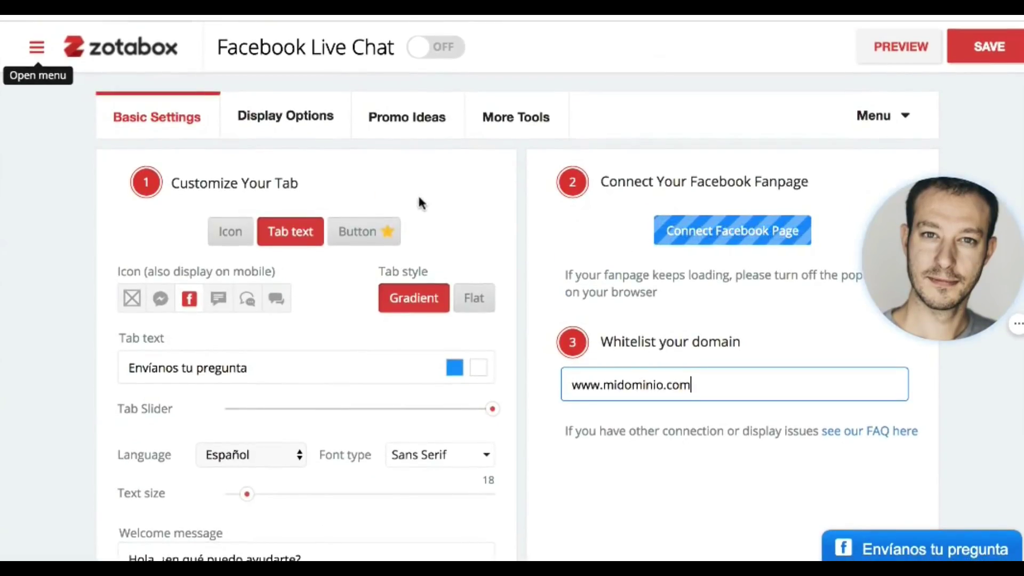
click(894, 49)
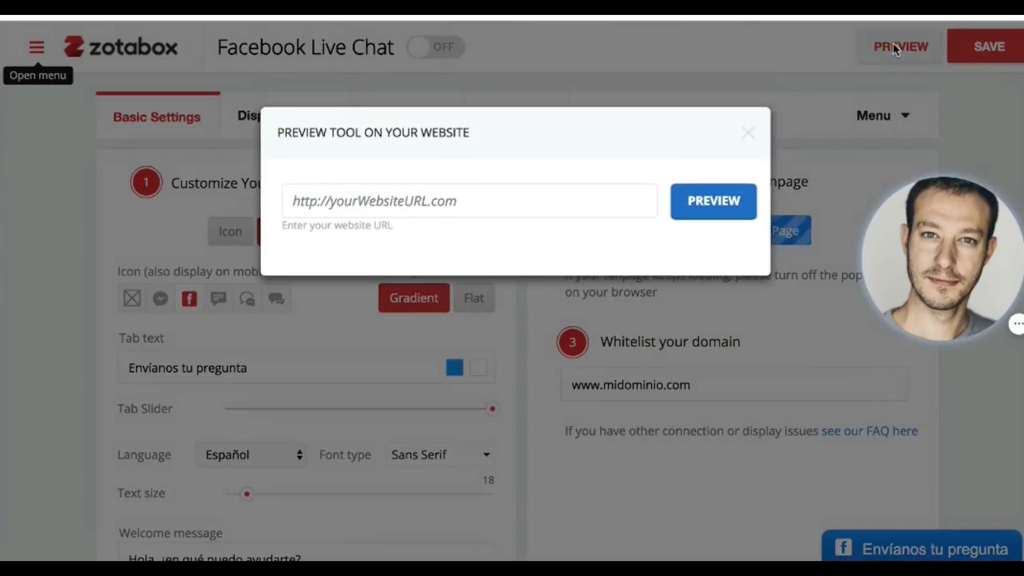
click(398, 192)
text(https)
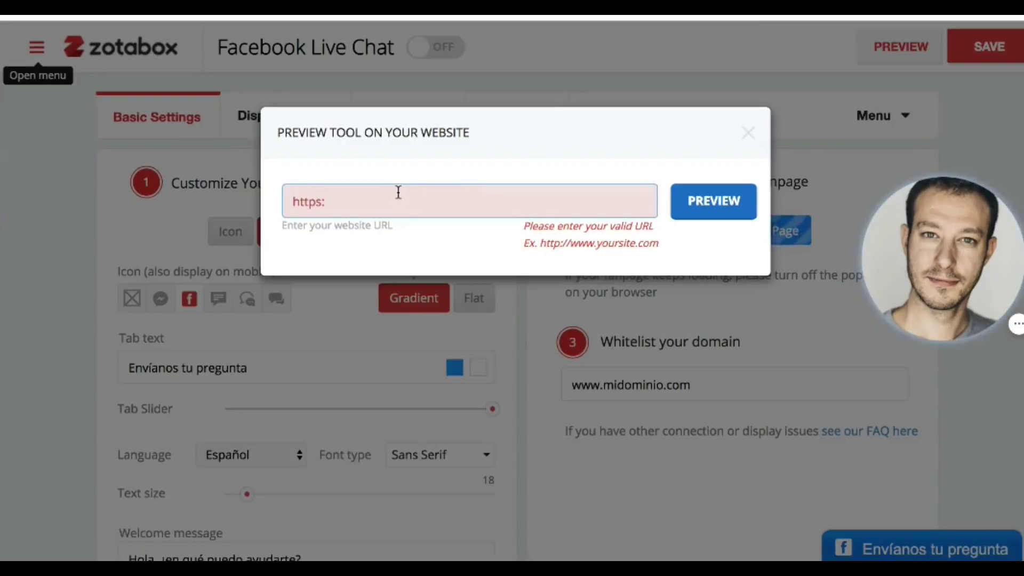
text(://)
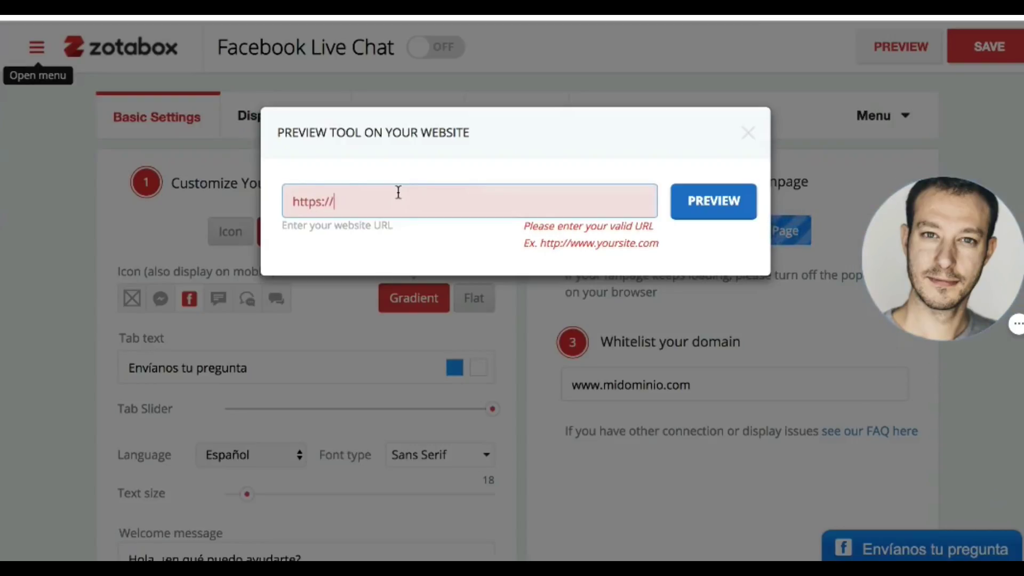
text(www.juanmerodio.com)
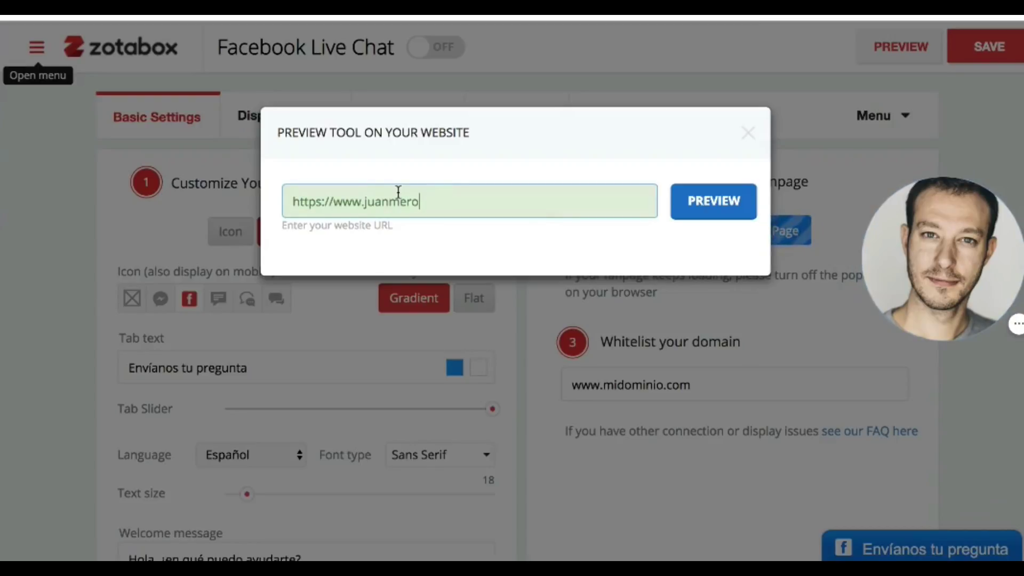
click(696, 195)
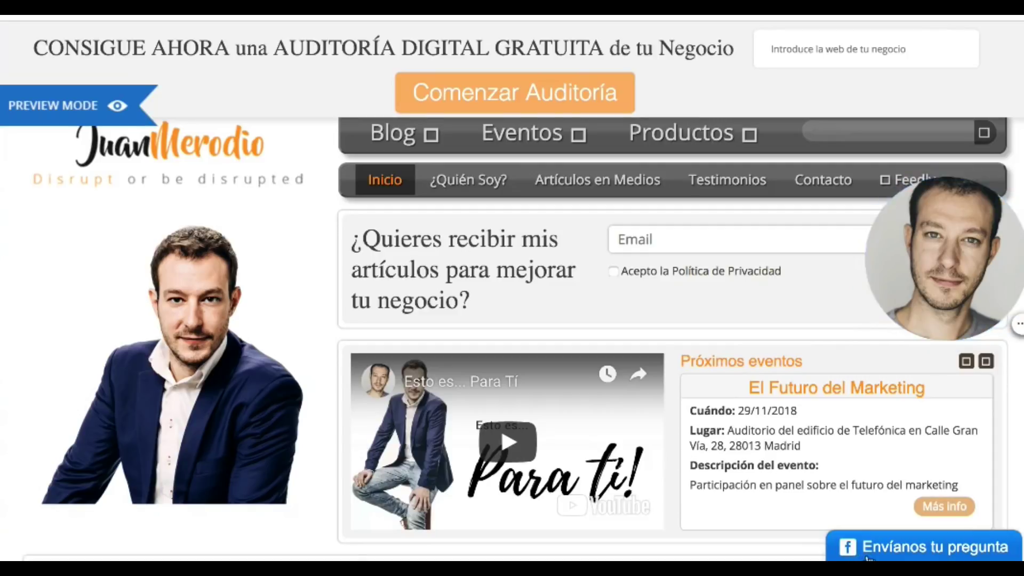
Open the "Envíanos tu pregunta" chat tab on the previewed website and enter the test message "fdfsfsdfdsfdsfds"
click(852, 551)
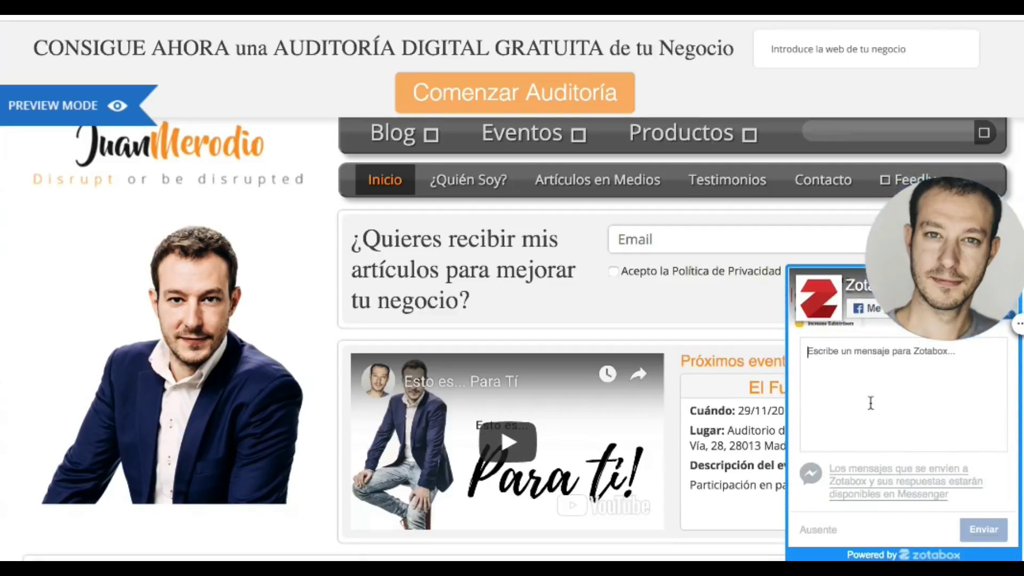
text(fdfsfsdfdsfdsfds)
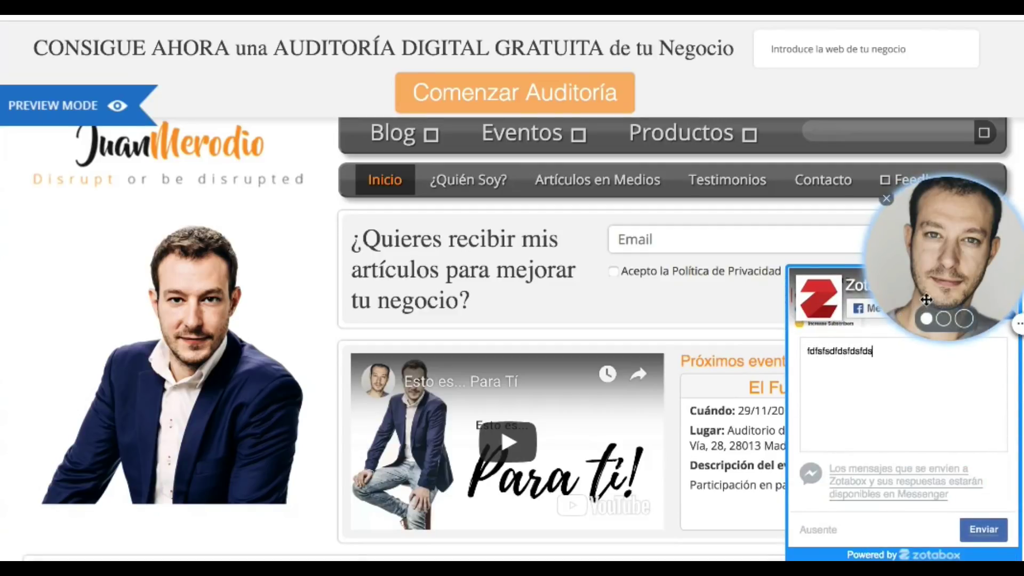
drag(926, 299, 918, 158)
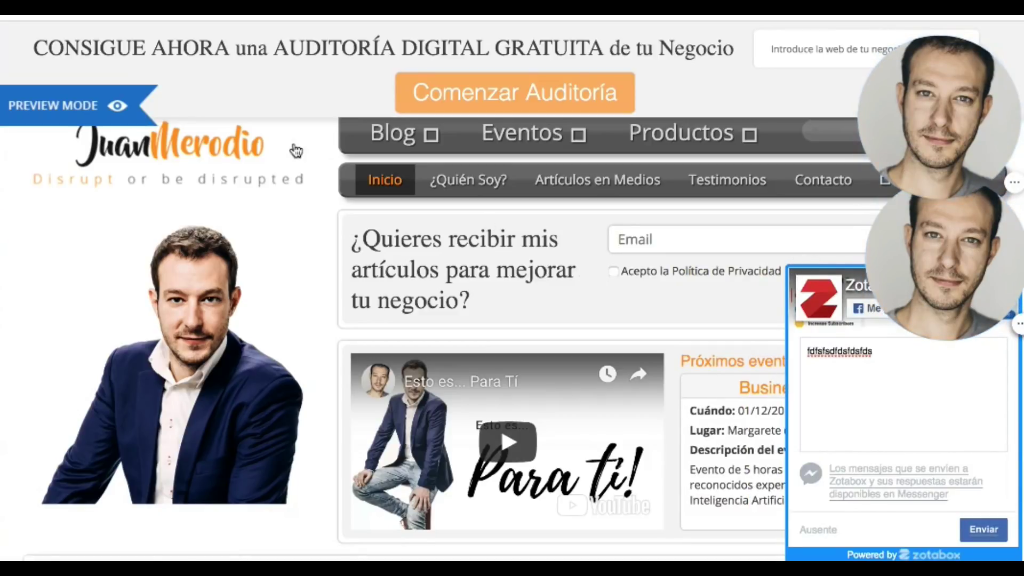
Open the preview mode settings and preview the website on the smartphone screen size
click(136, 105)
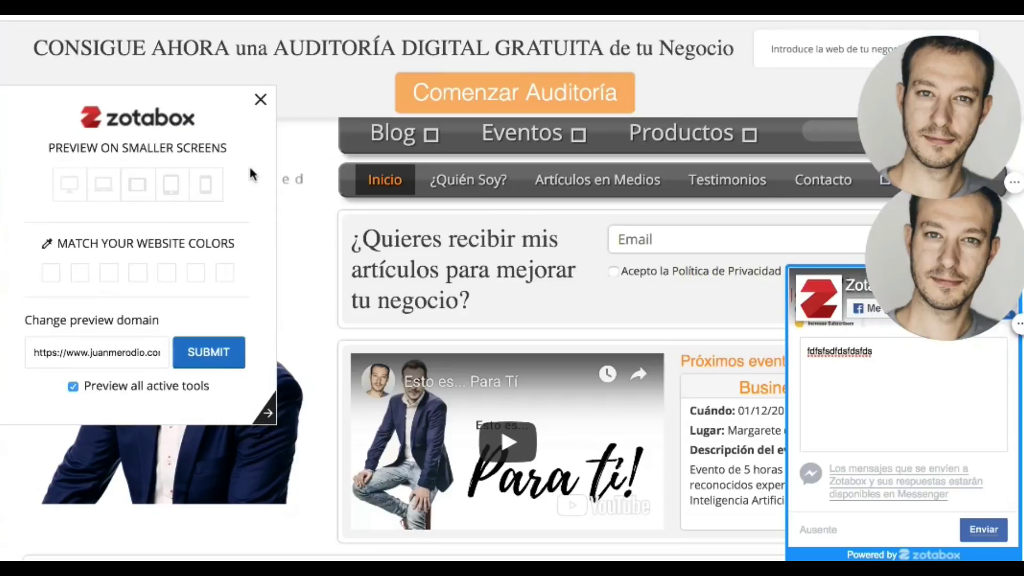
drag(926, 142, 924, 295)
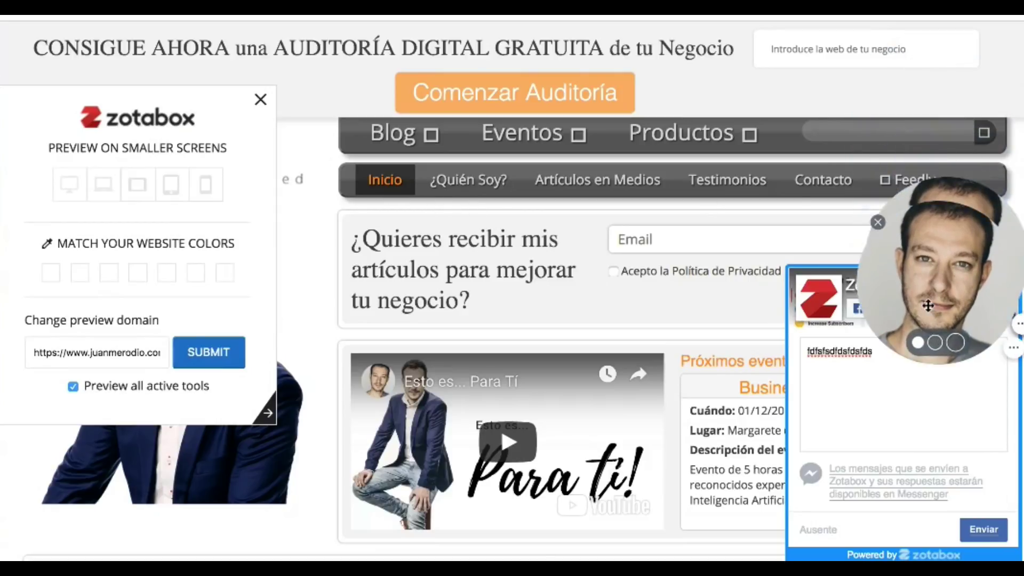
click(207, 188)
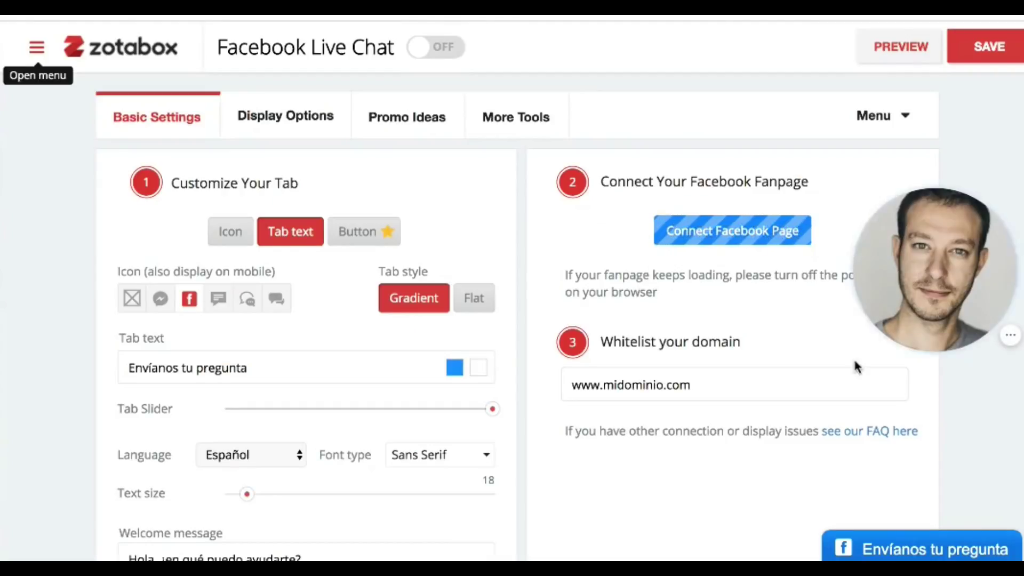
Return to the Facebook Live Chat settings, try to switch the tool on and dismiss the login dialog
scroll(847, 366, down, 3)
scroll(594, 216, up, 3)
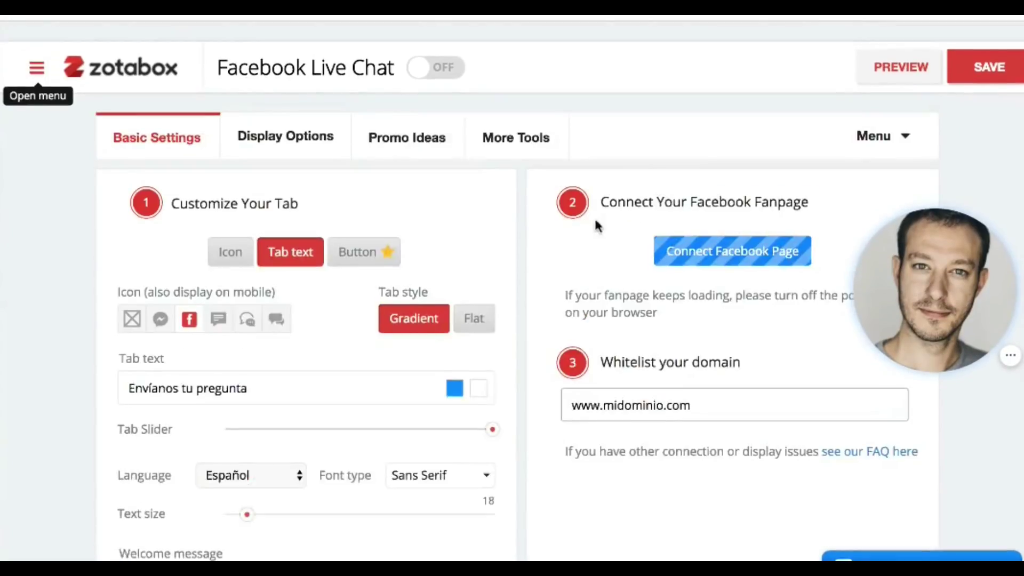
click(439, 47)
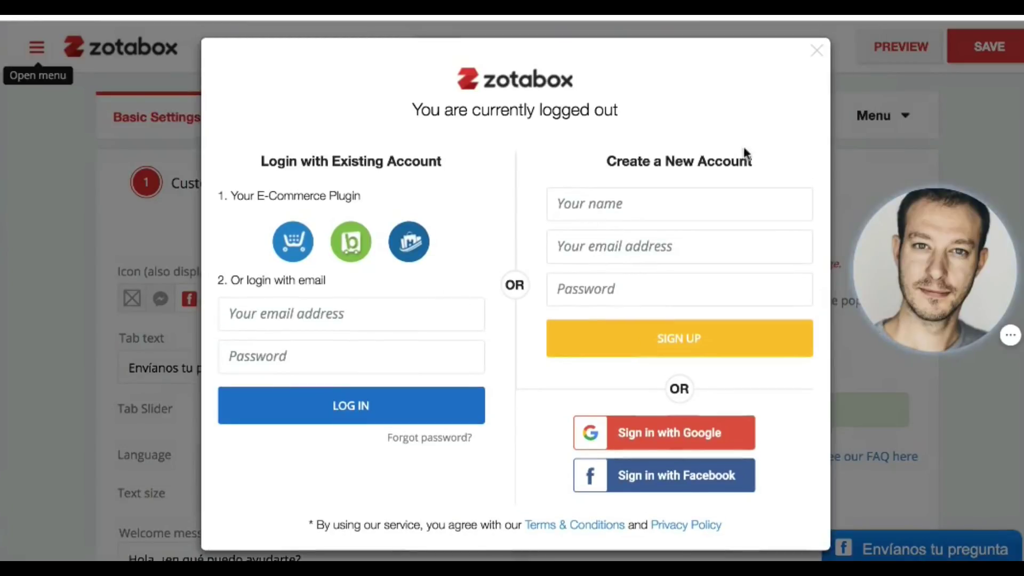
click(816, 51)
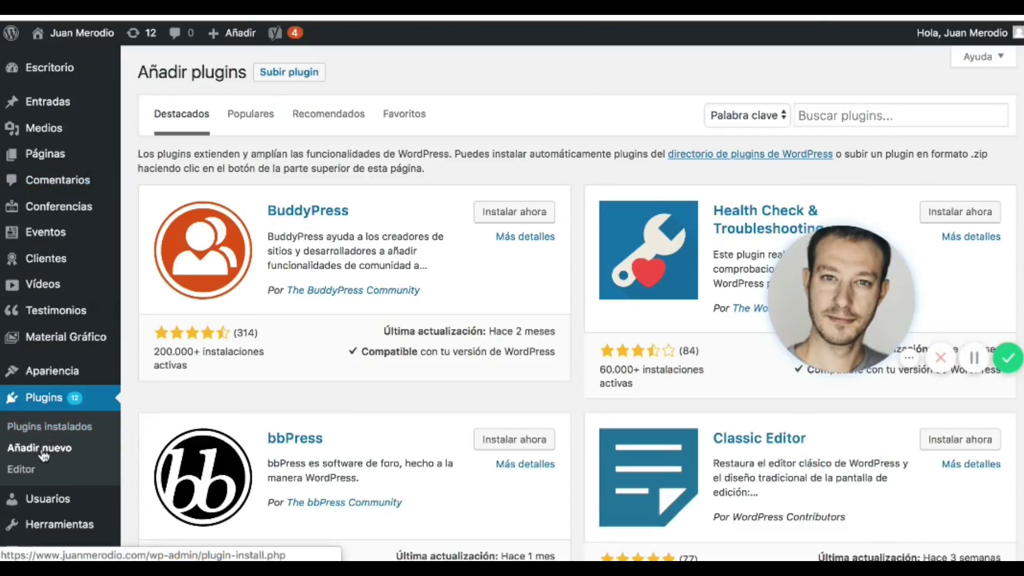
Search for "live chat facebook" on the add-plugins page of the WordPress site
drag(895, 277, 916, 458)
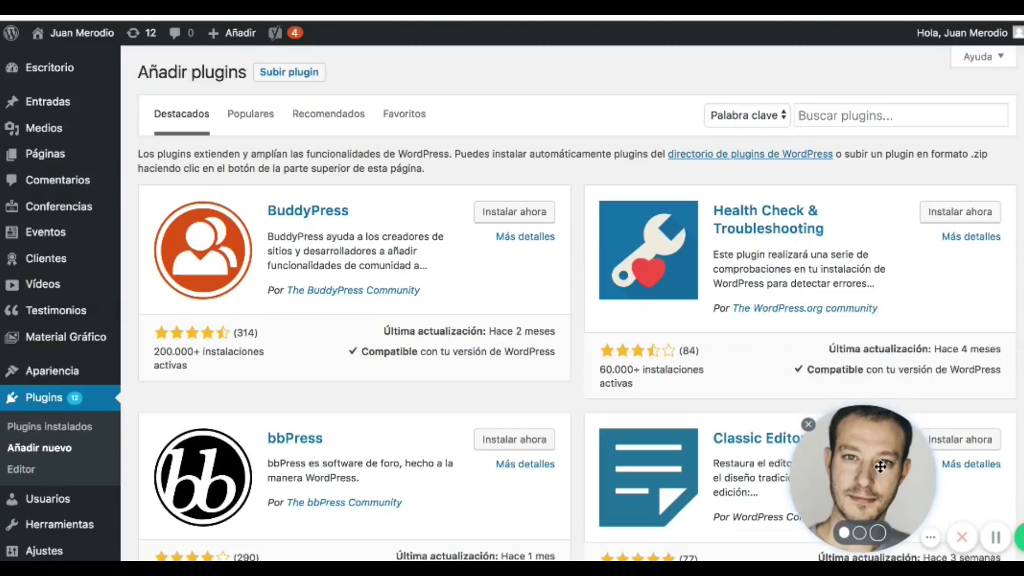
click(876, 118)
text(l)
key(Down)
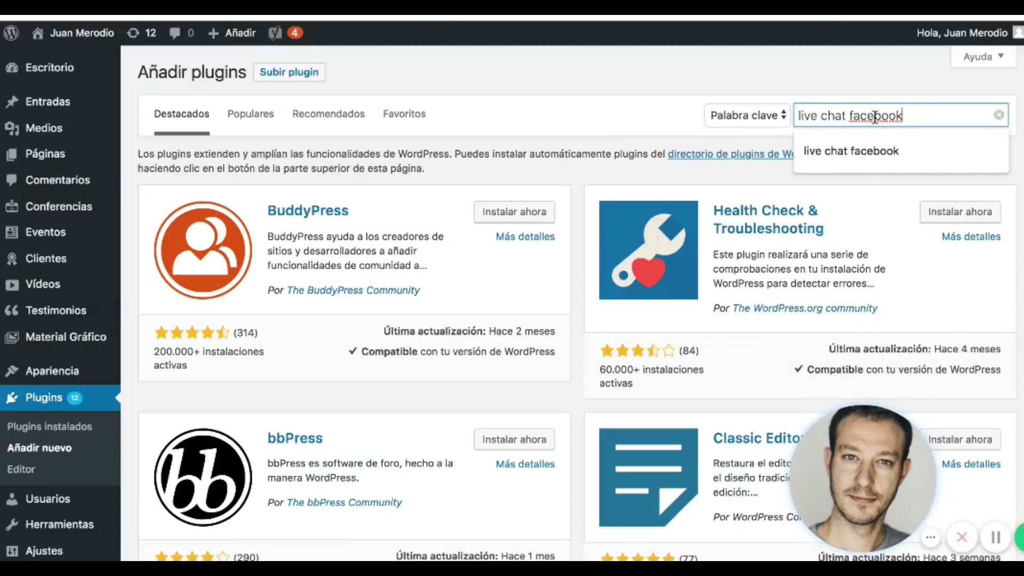
key(Return)
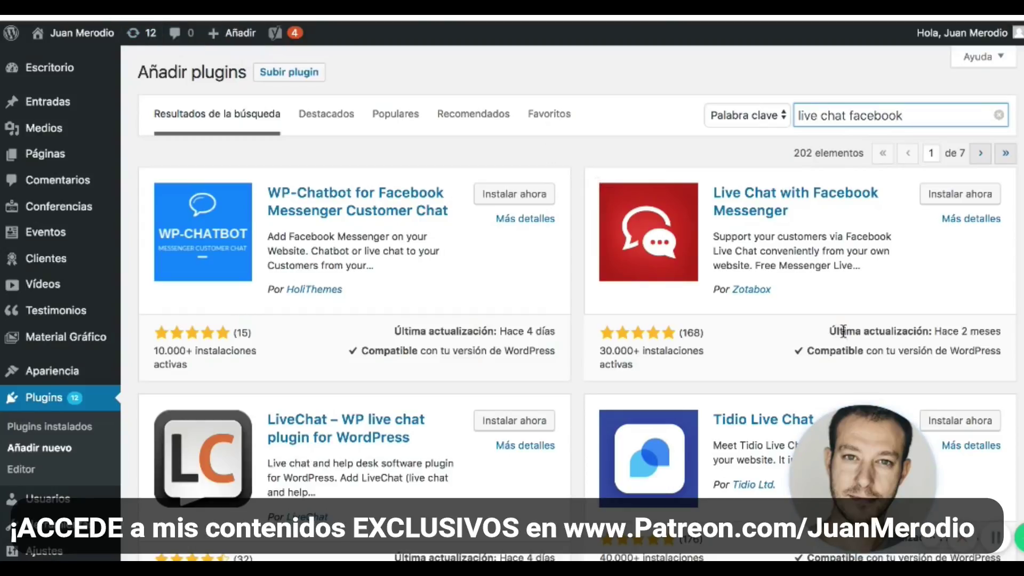
mouse_move(862, 505)
drag(862, 506, 826, 482)
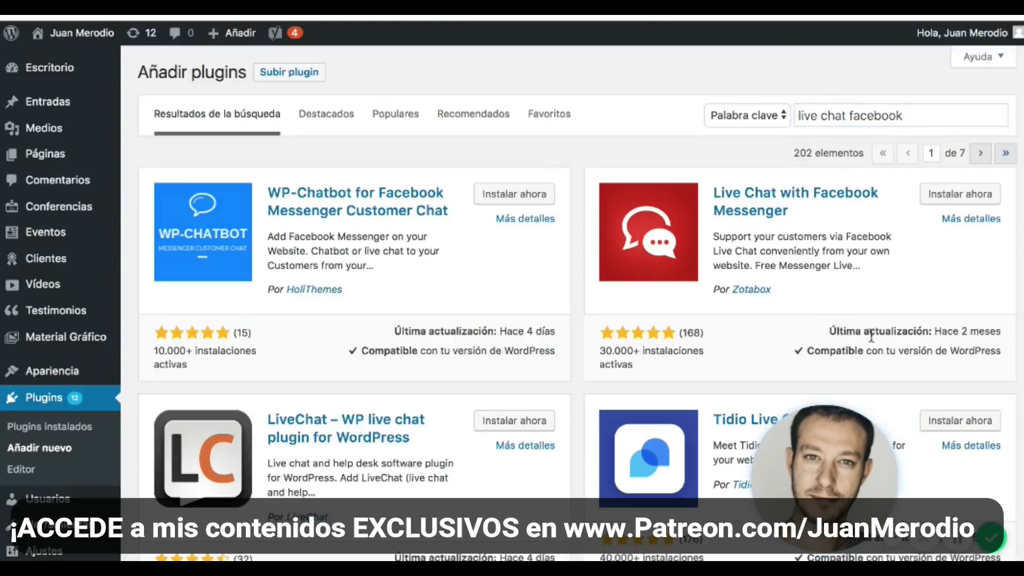